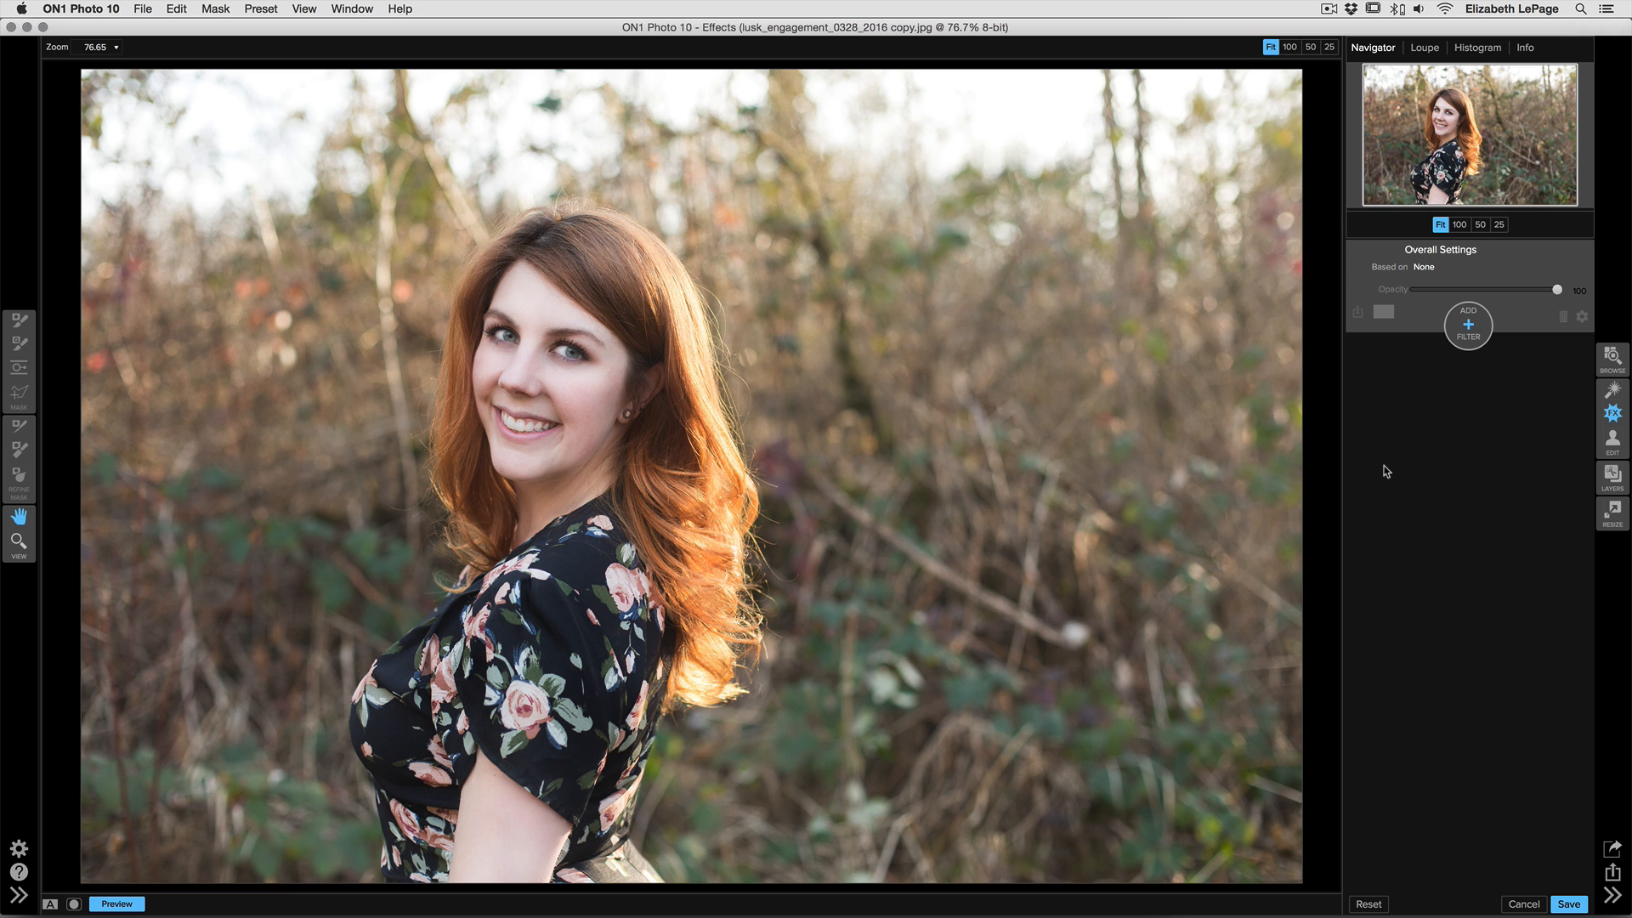
Add a Tone Enhancer filter with Detail set to 13, masked so it affects only the woman
click(1453, 338)
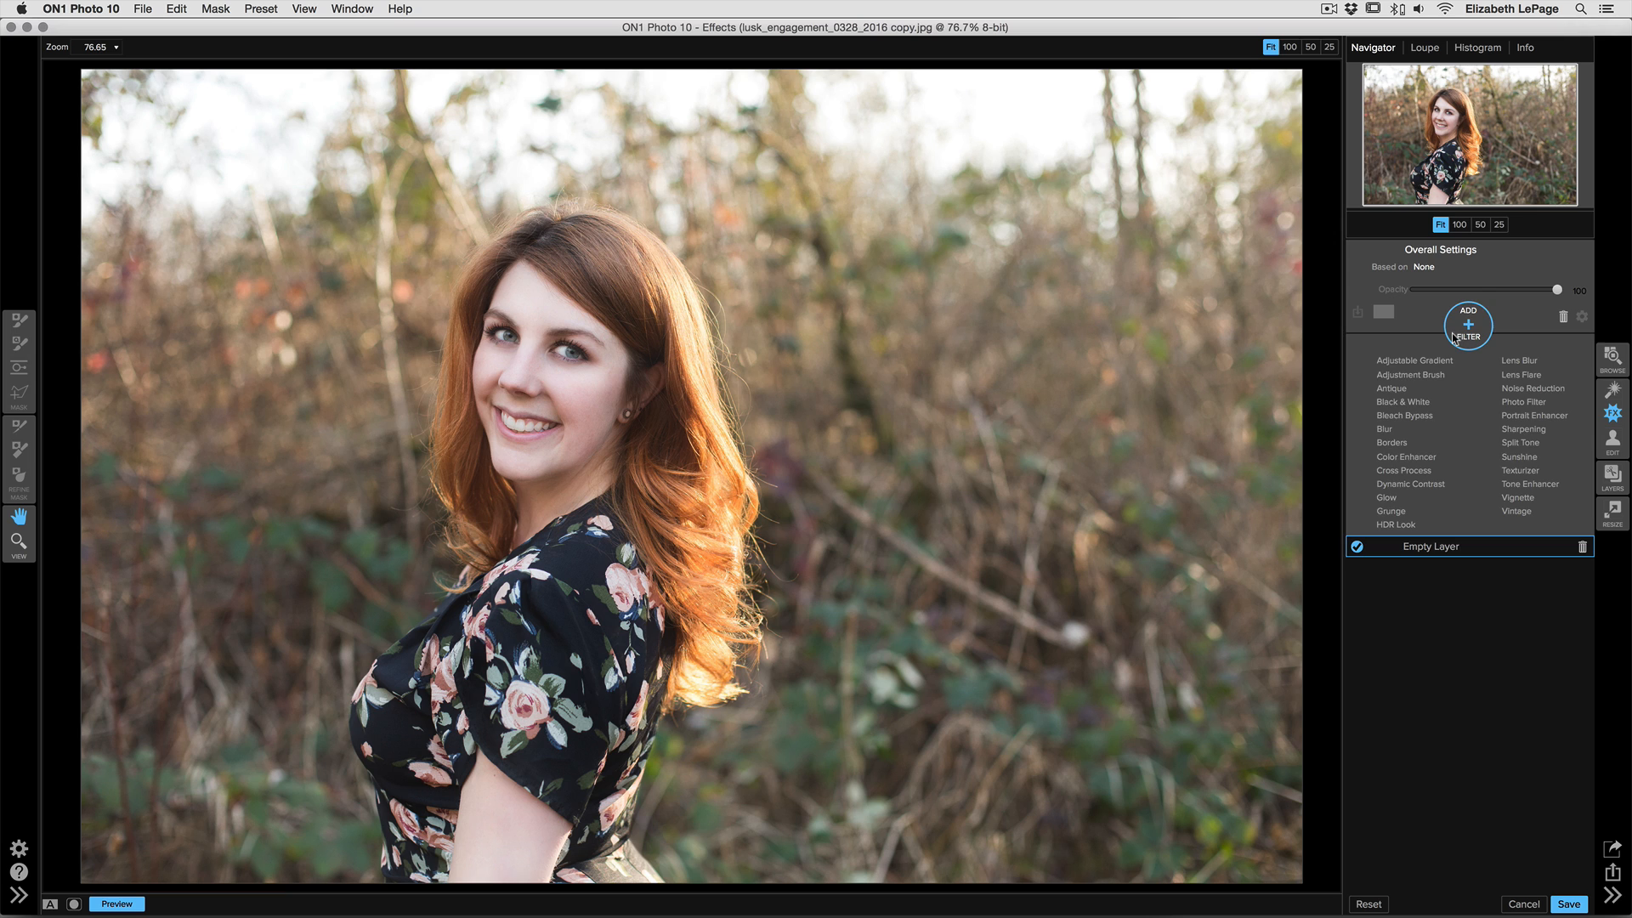
click(1517, 482)
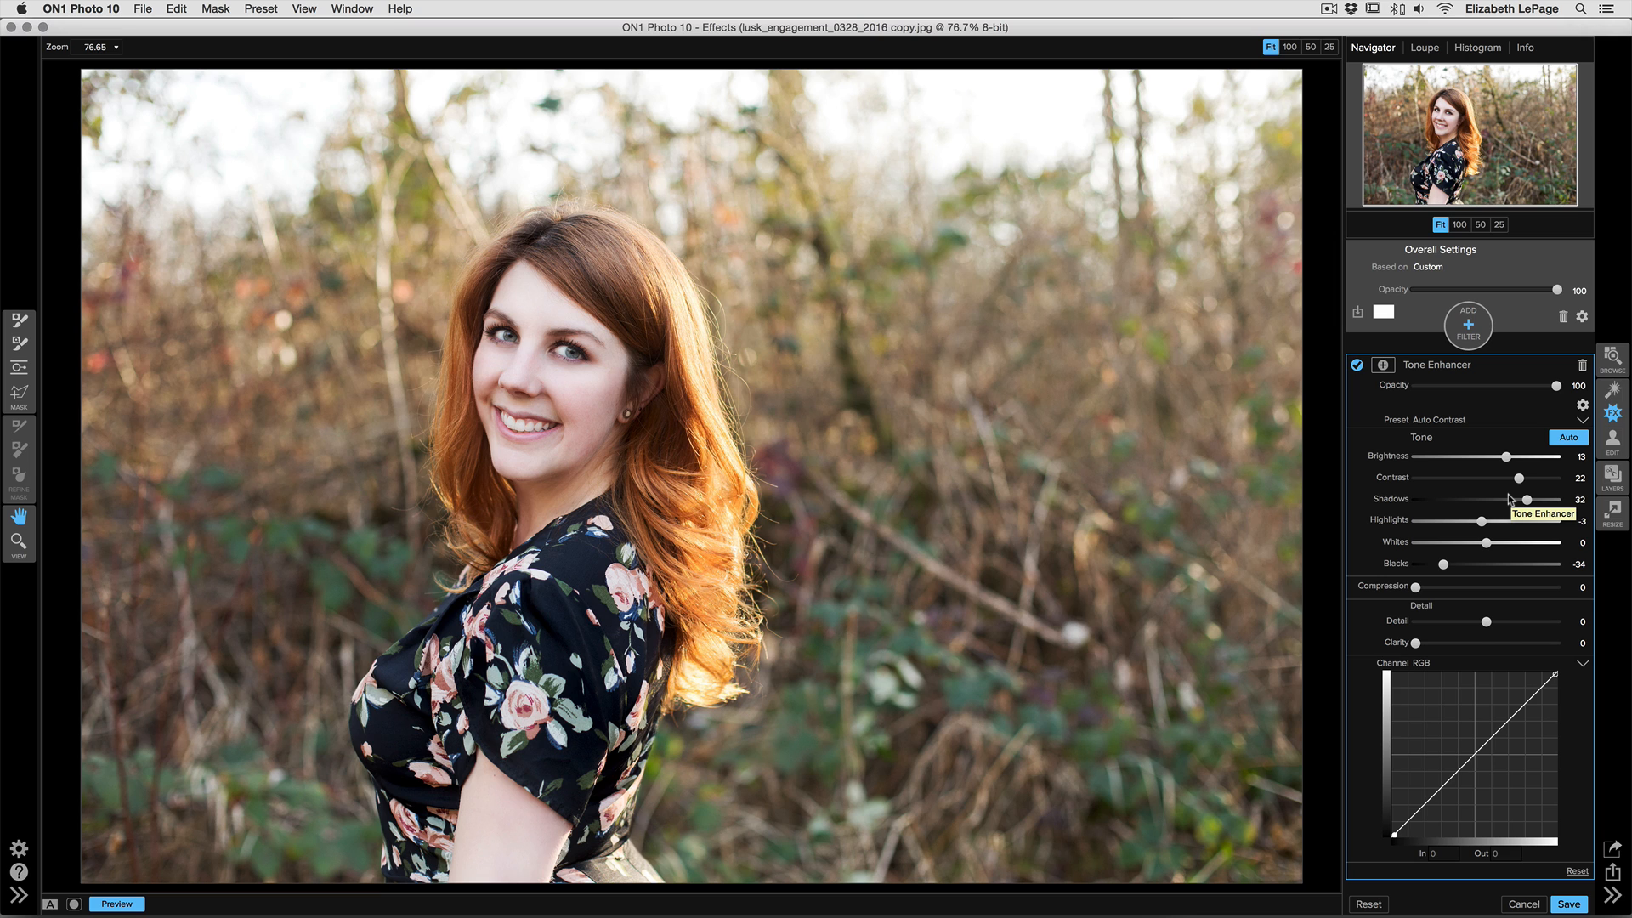
drag(1487, 623, 1492, 623)
click(1383, 365)
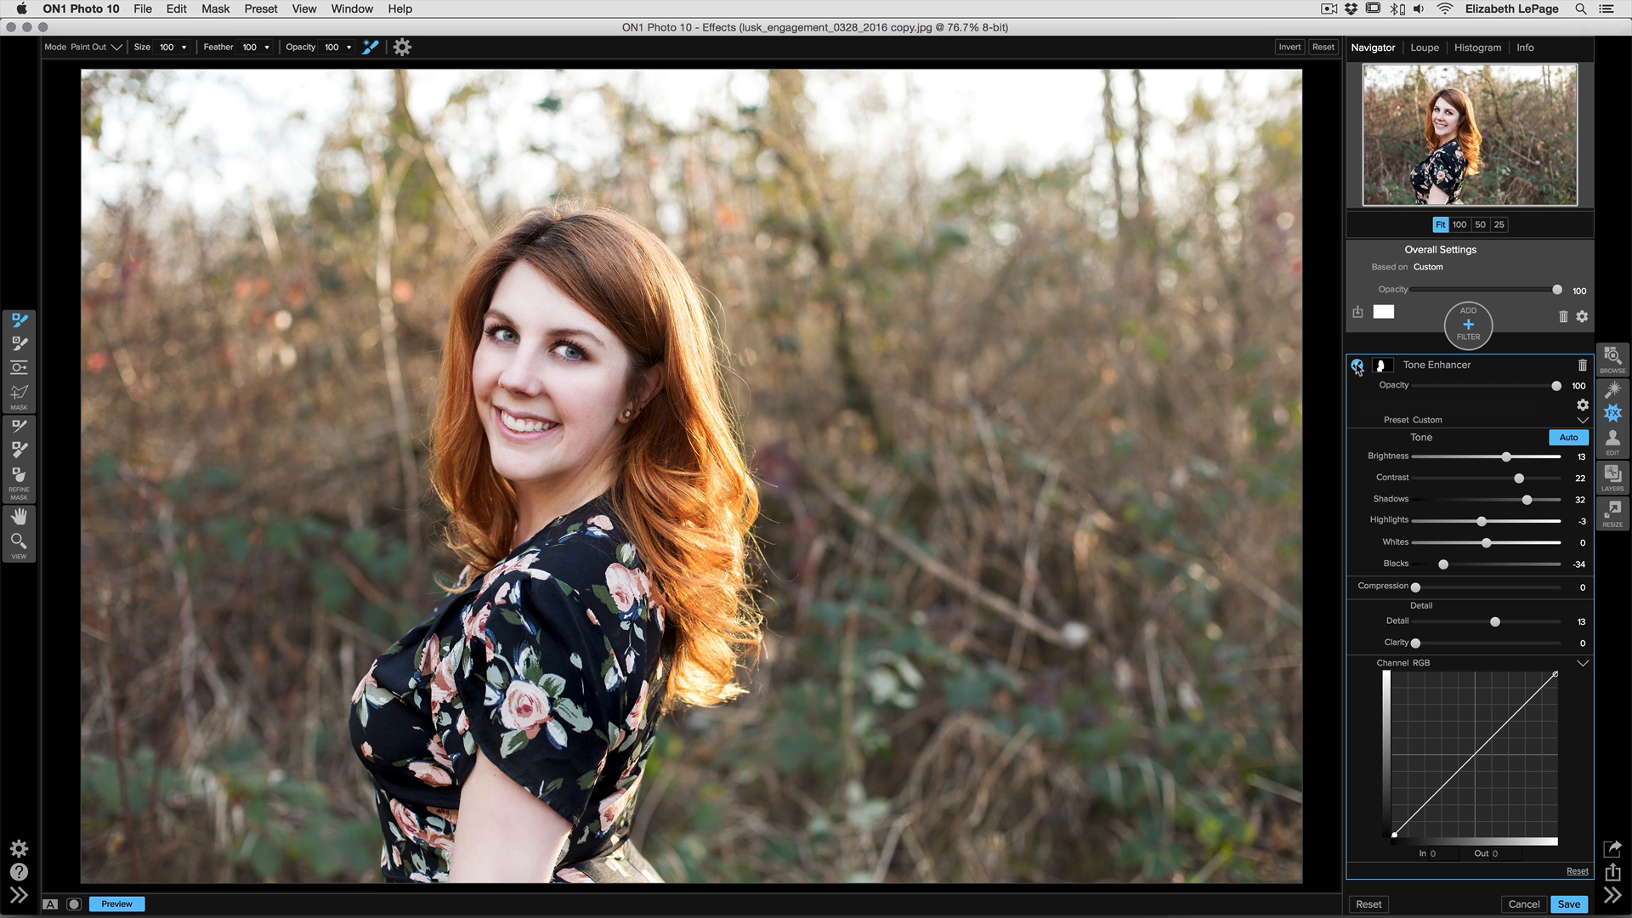
Compare the portrait with the Tone Enhancer turned off and on, and copy that filter's mask
click(1357, 365)
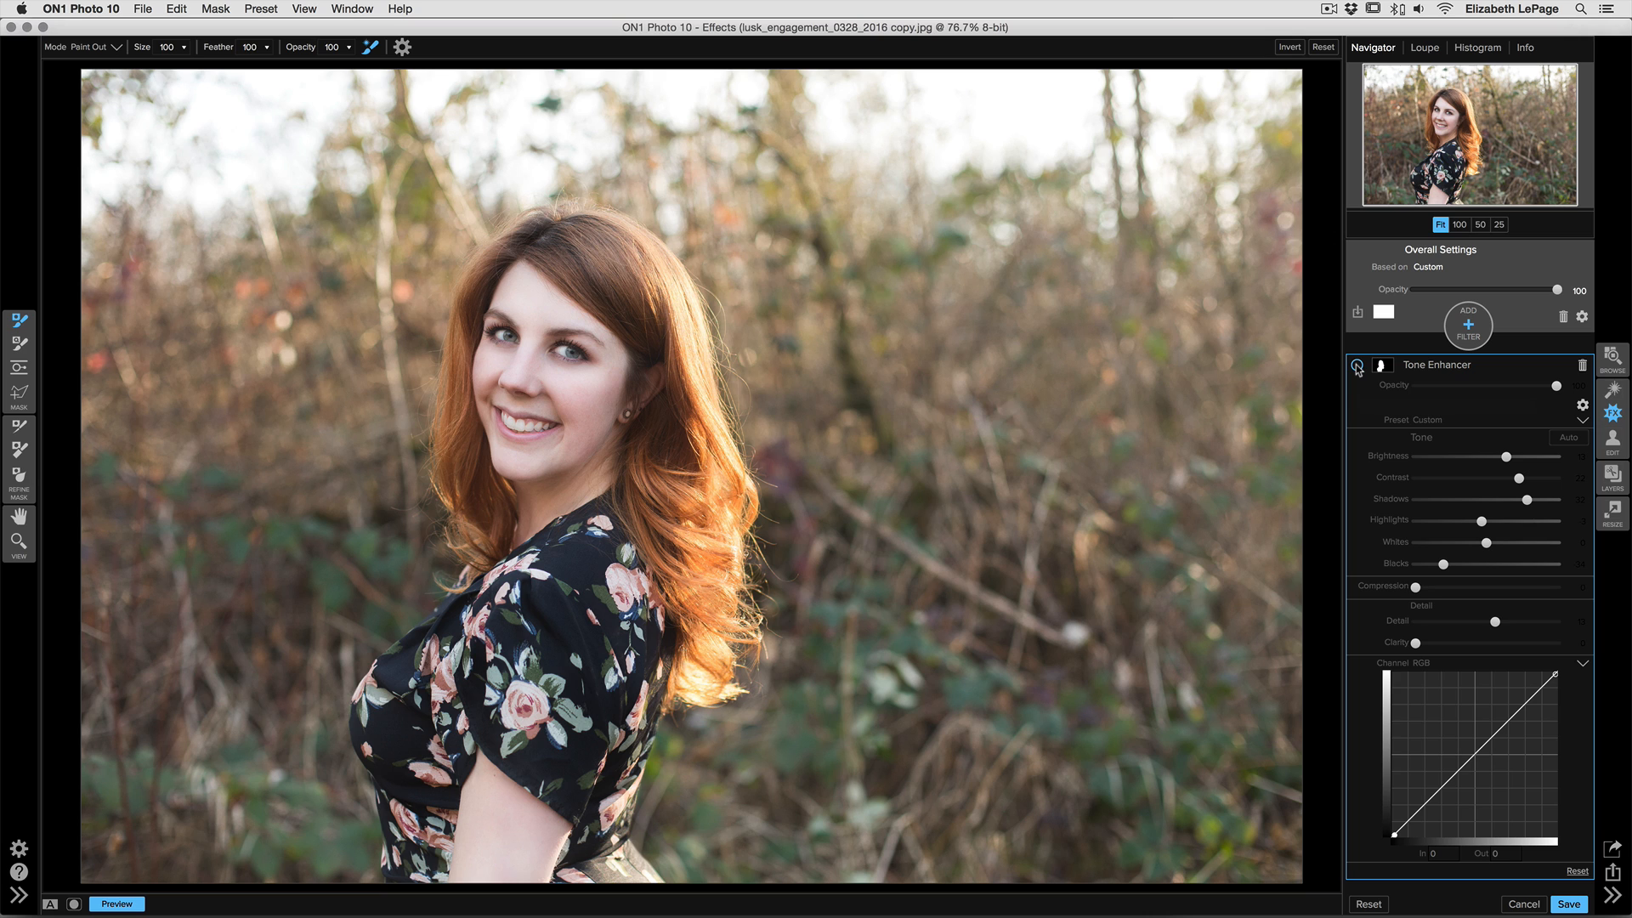
click(1358, 367)
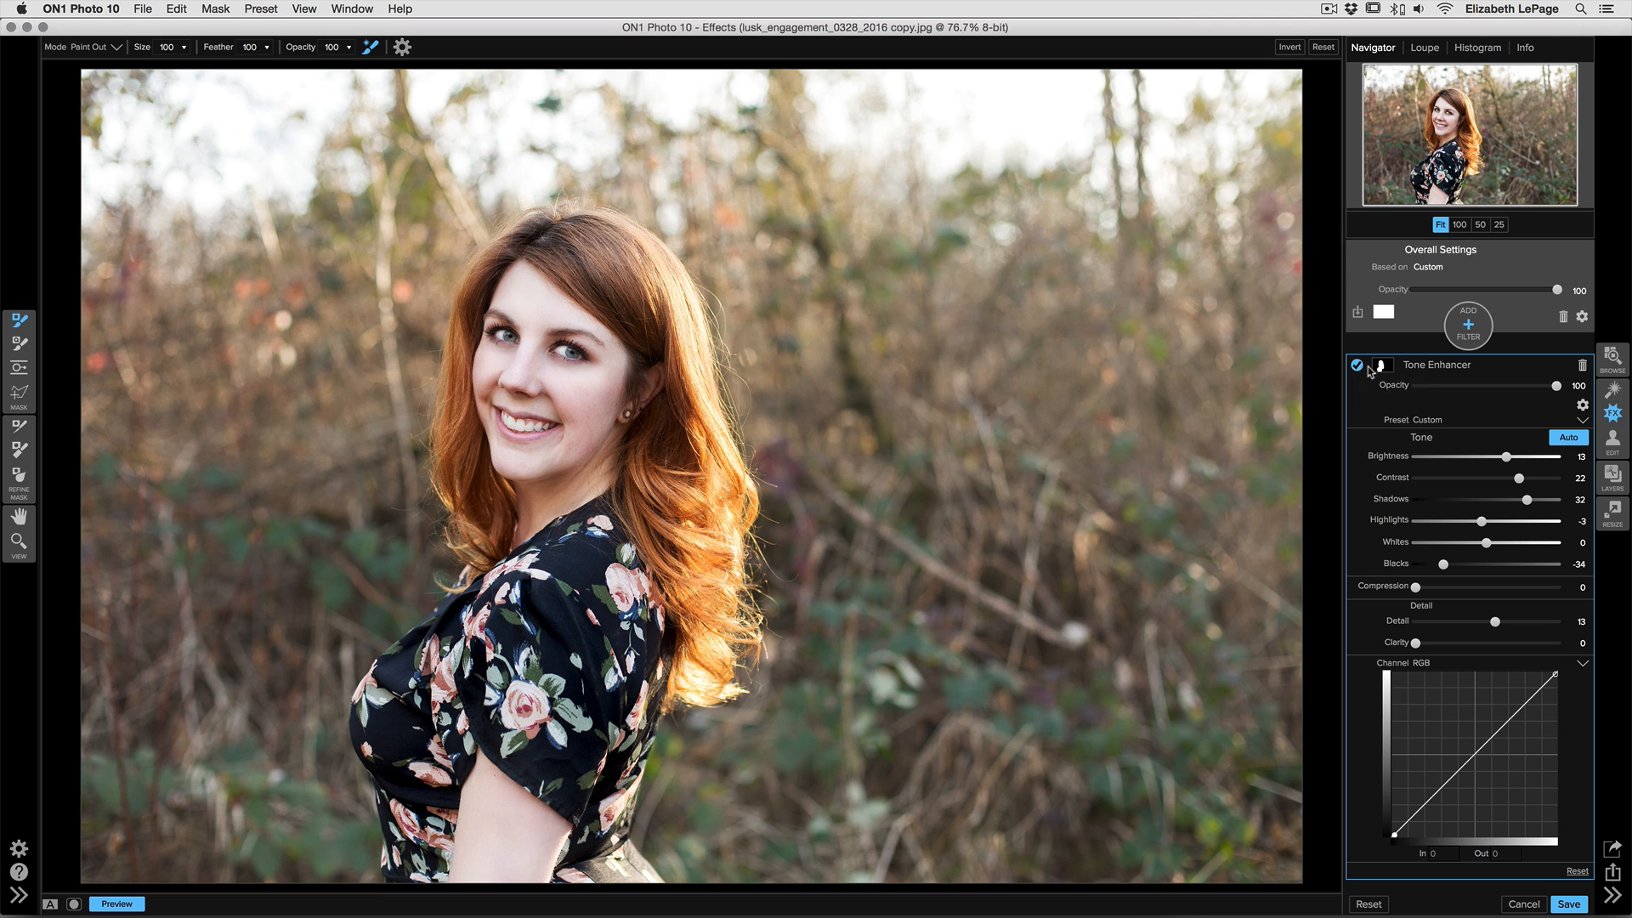
click(1383, 368)
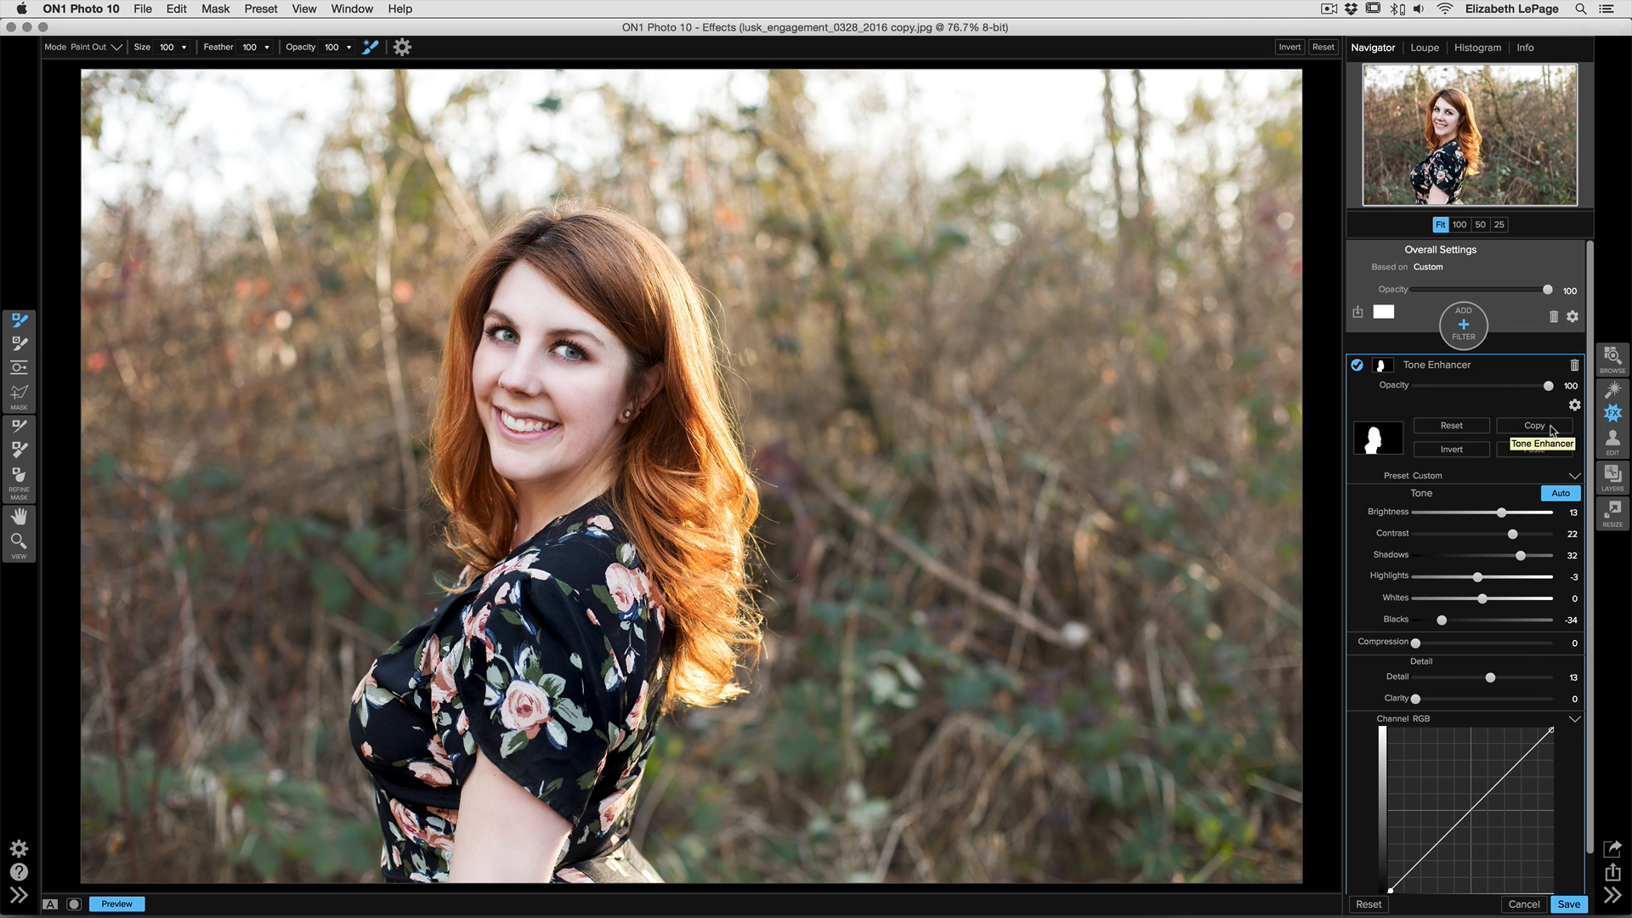
scroll(1548, 426, down, 1)
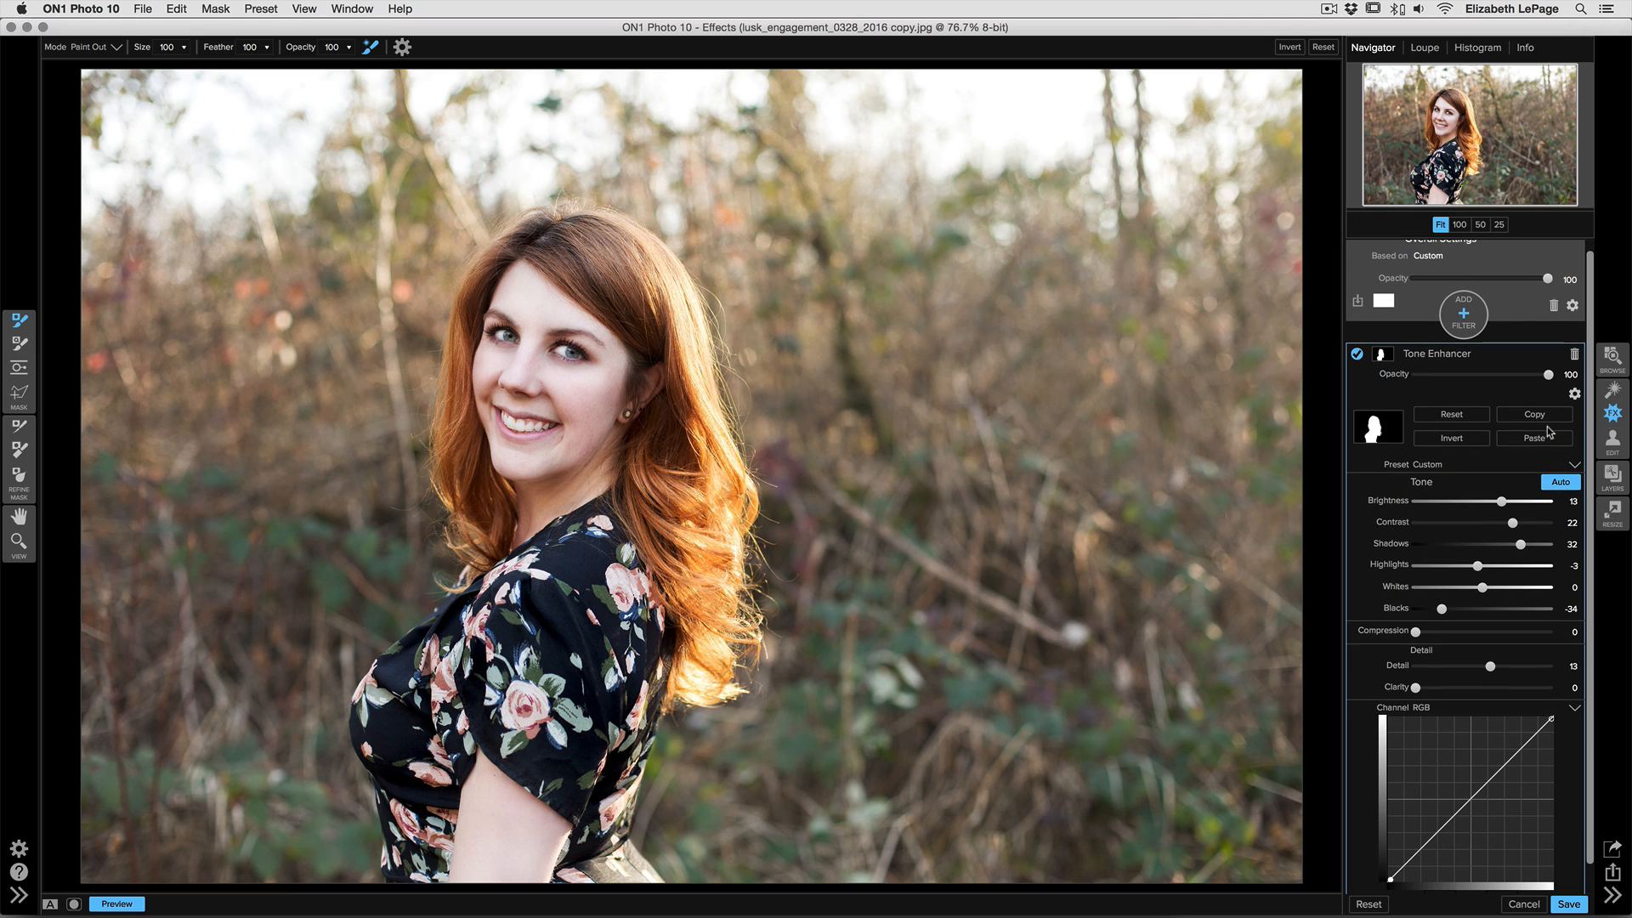
click(1547, 415)
scroll(1533, 399, up, 1)
Add a Split Tone filter and change its highlights color to soft yellow
click(1465, 325)
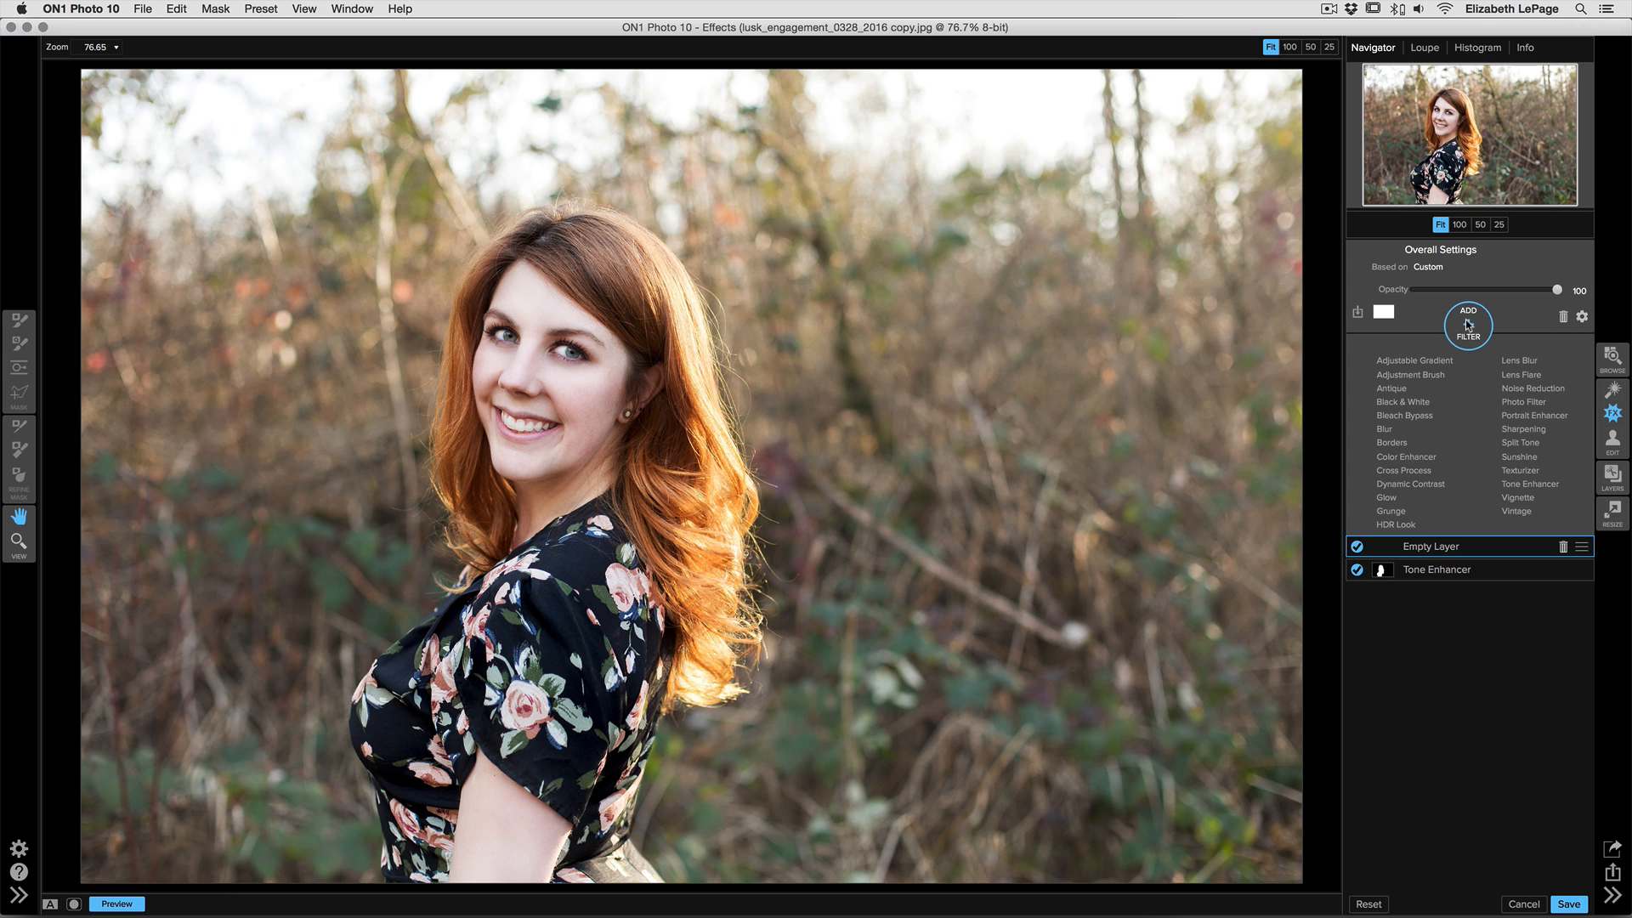
click(1521, 443)
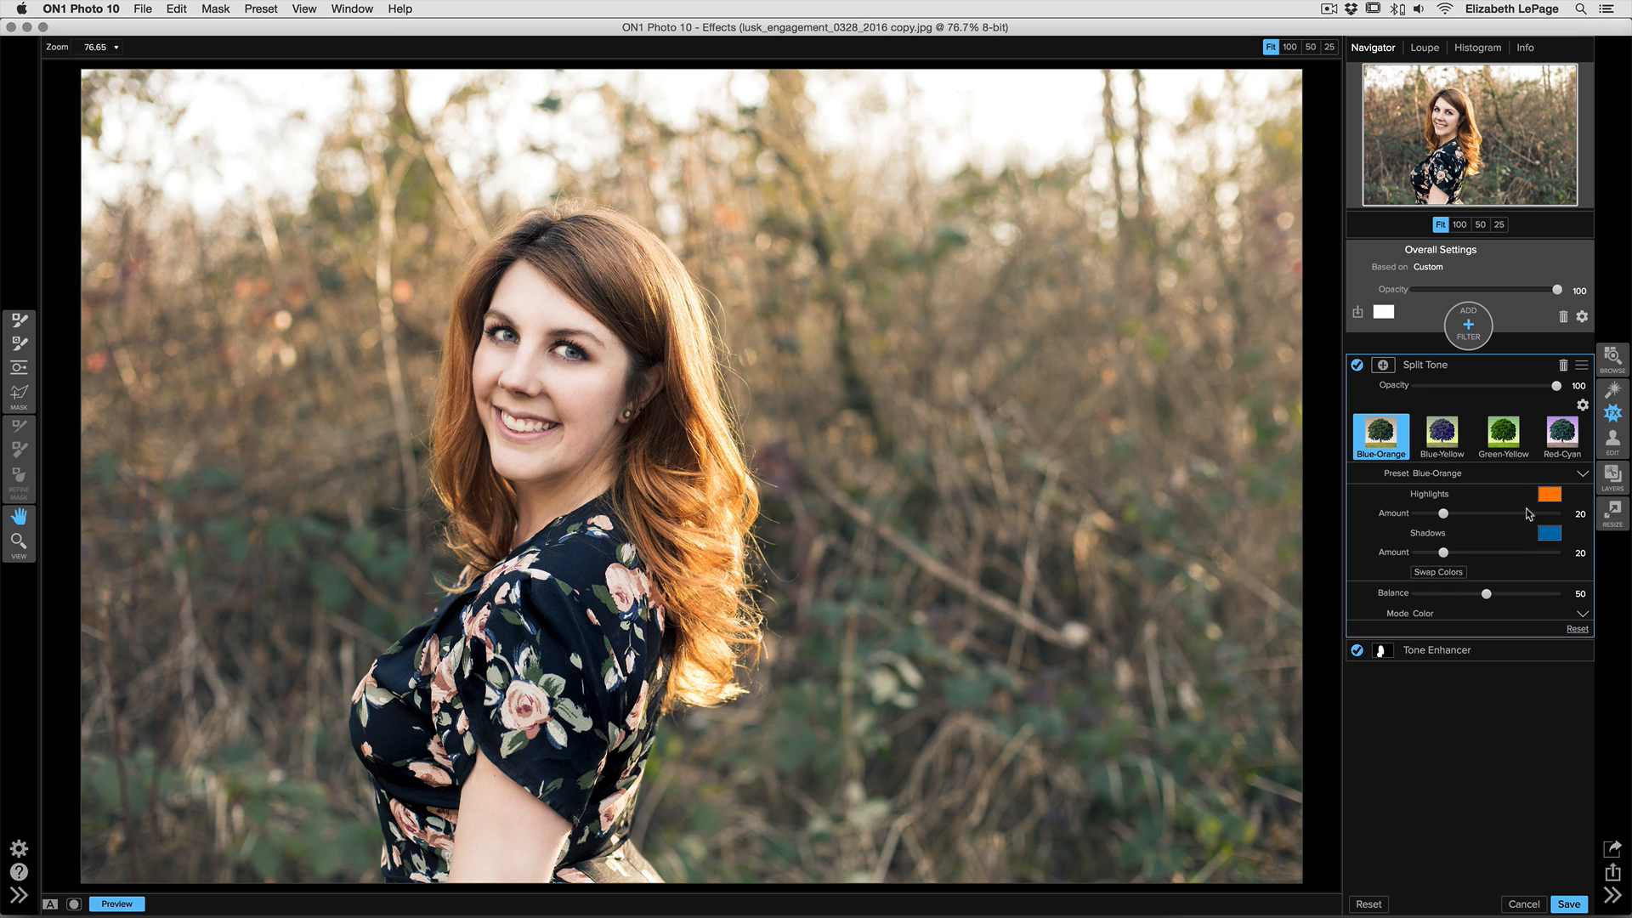
click(1555, 501)
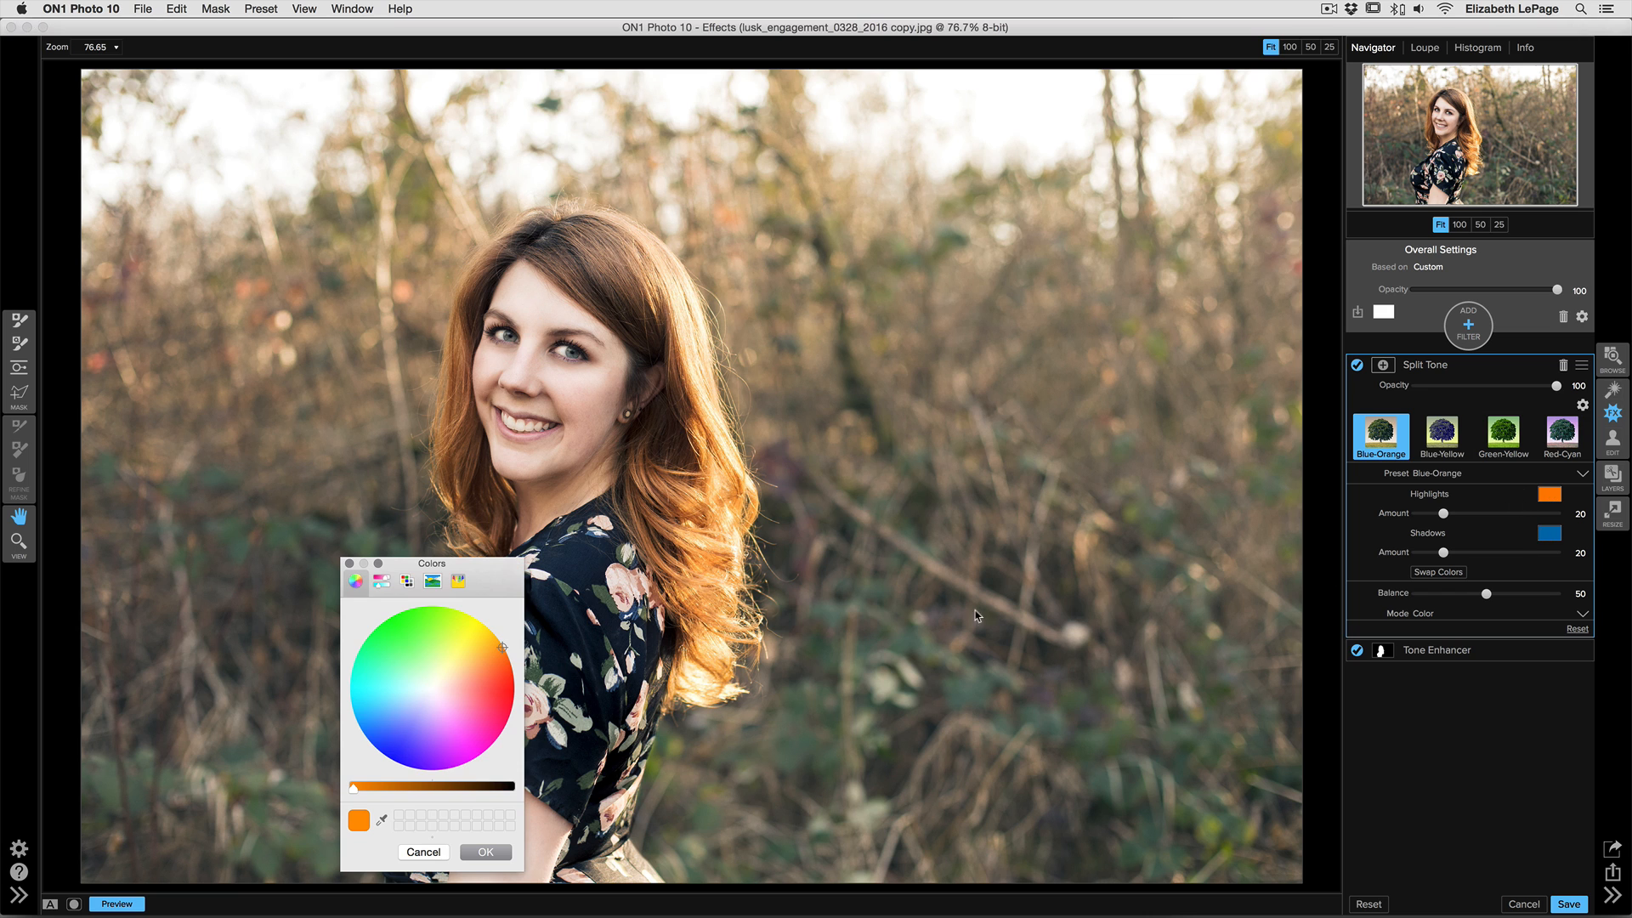
drag(497, 573, 1304, 422)
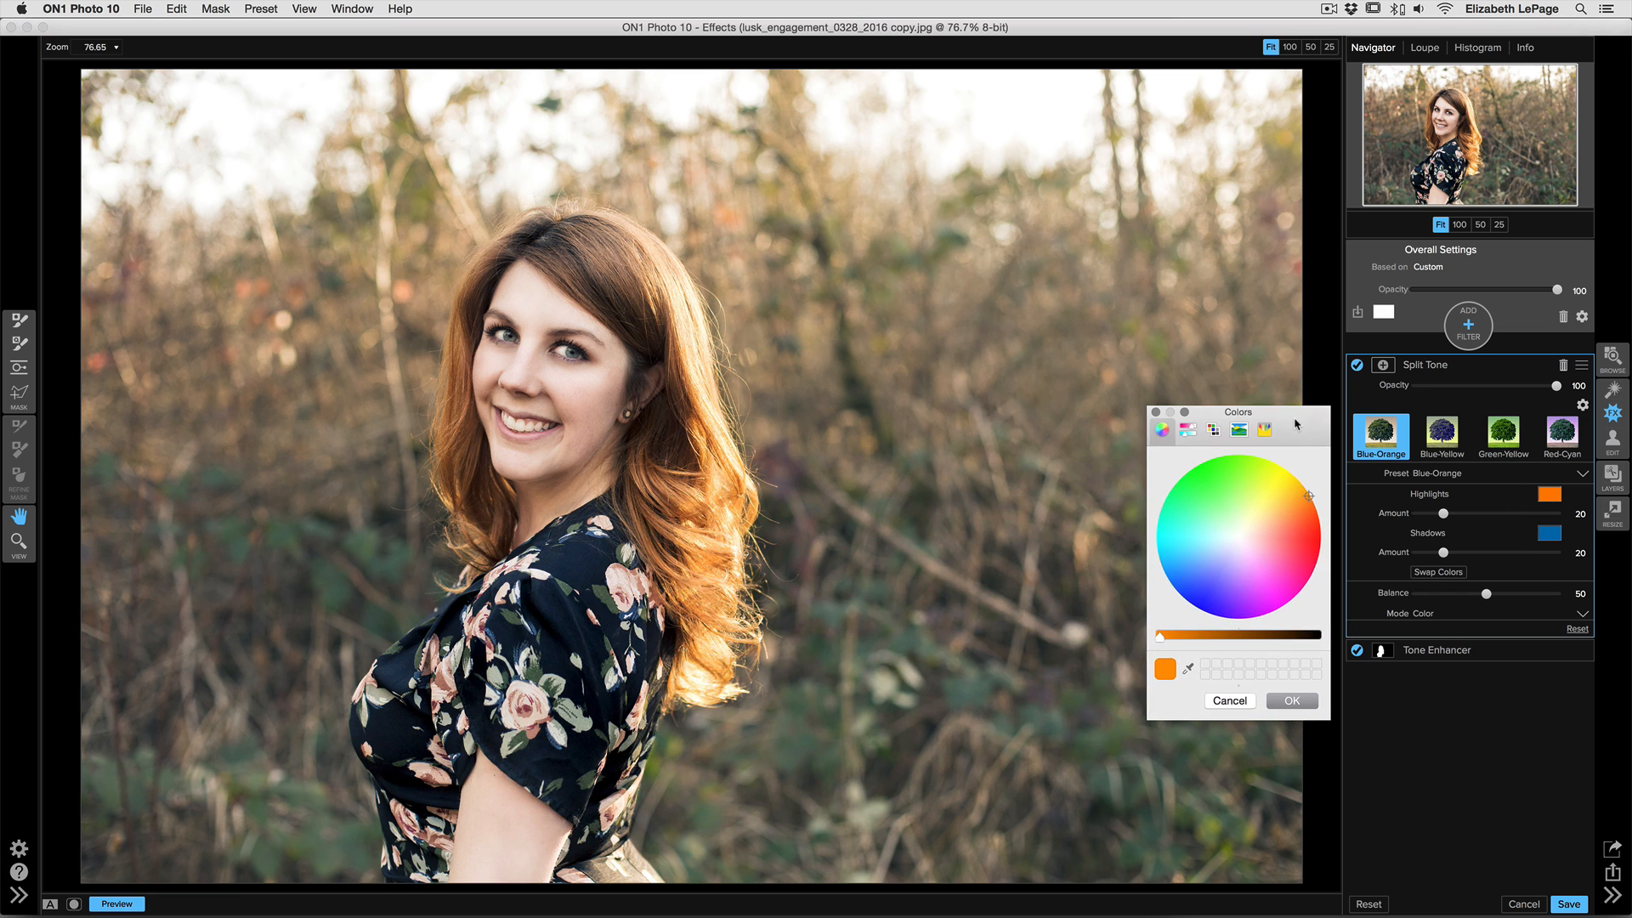
click(1287, 481)
click(1276, 492)
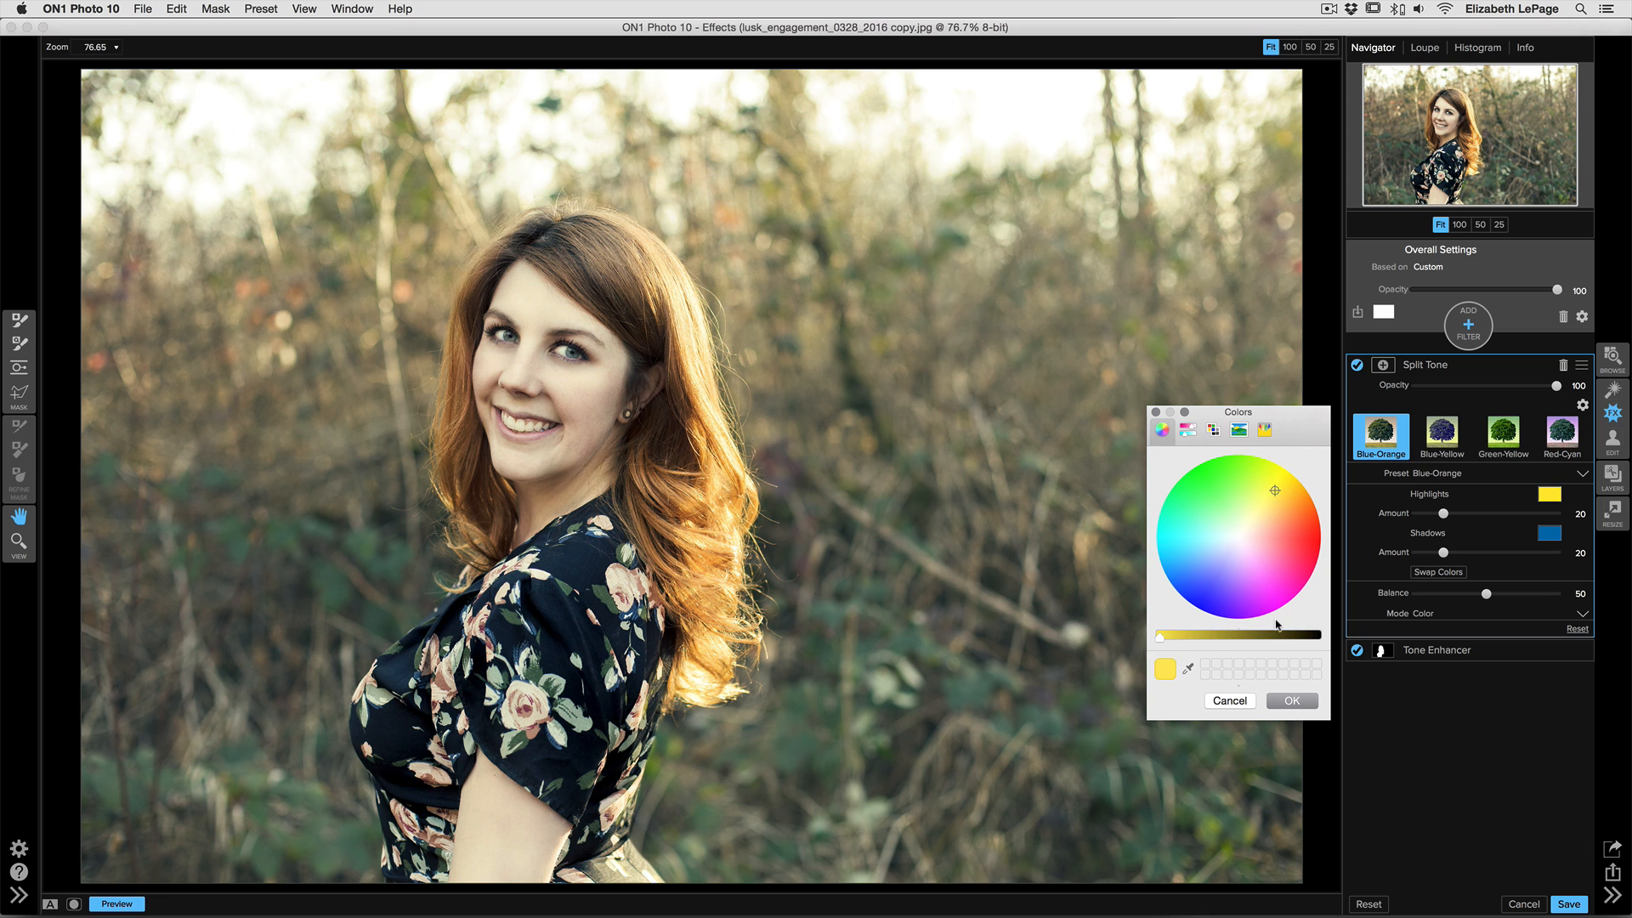
click(1292, 700)
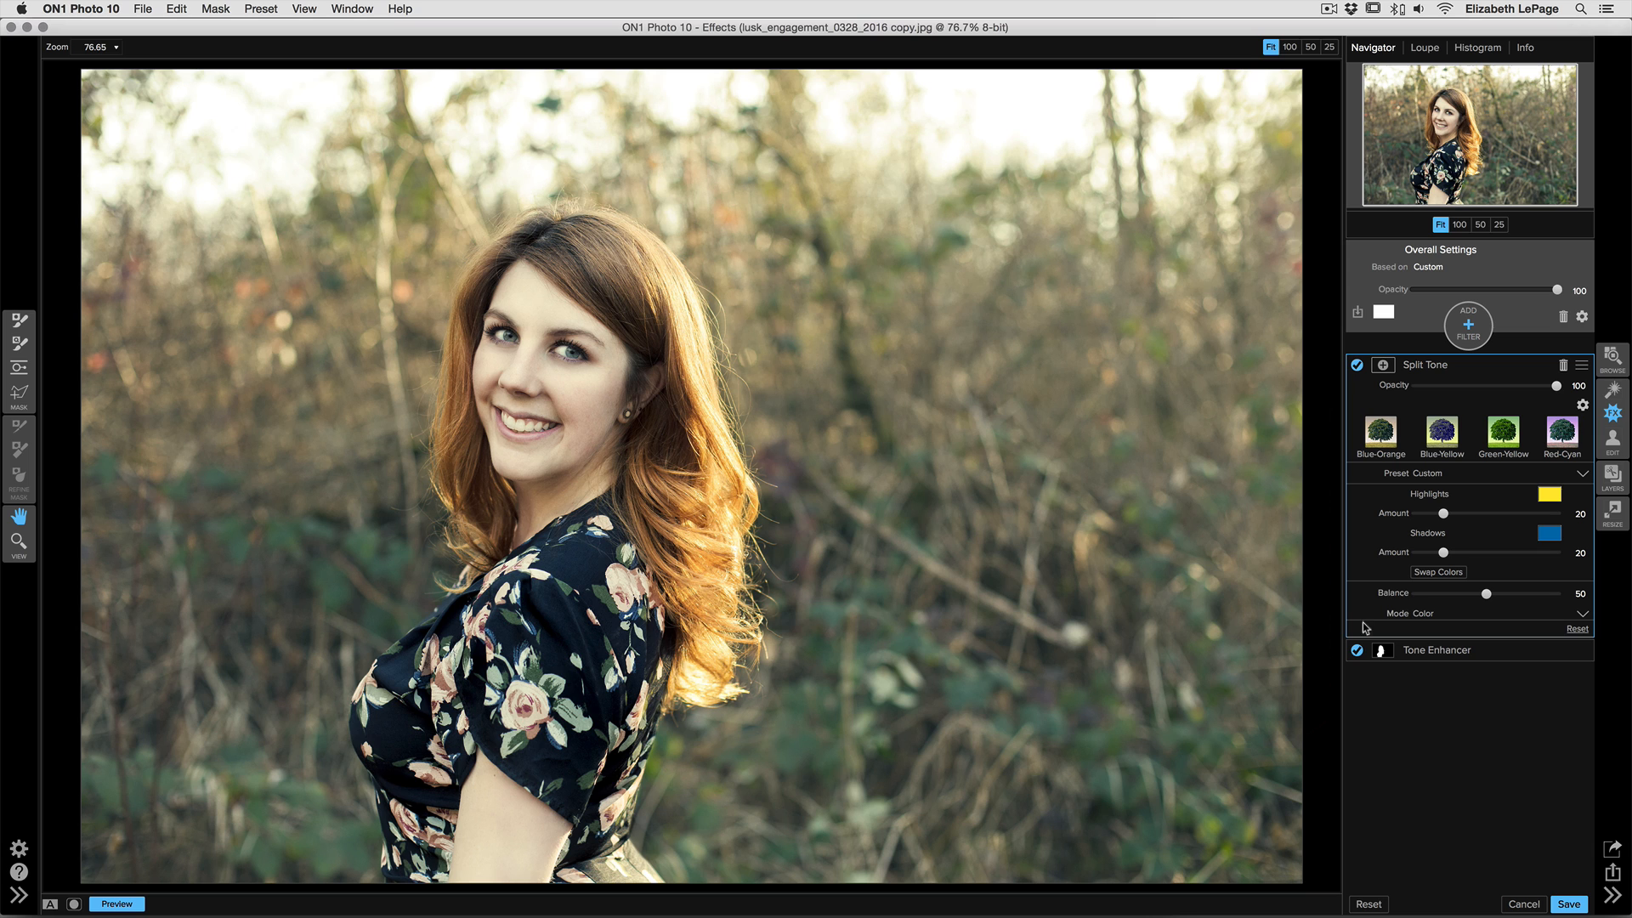
Change the Split Tone shadows color to dark red and set the amounts to 51 for highlights and 53 for shadows
click(1551, 535)
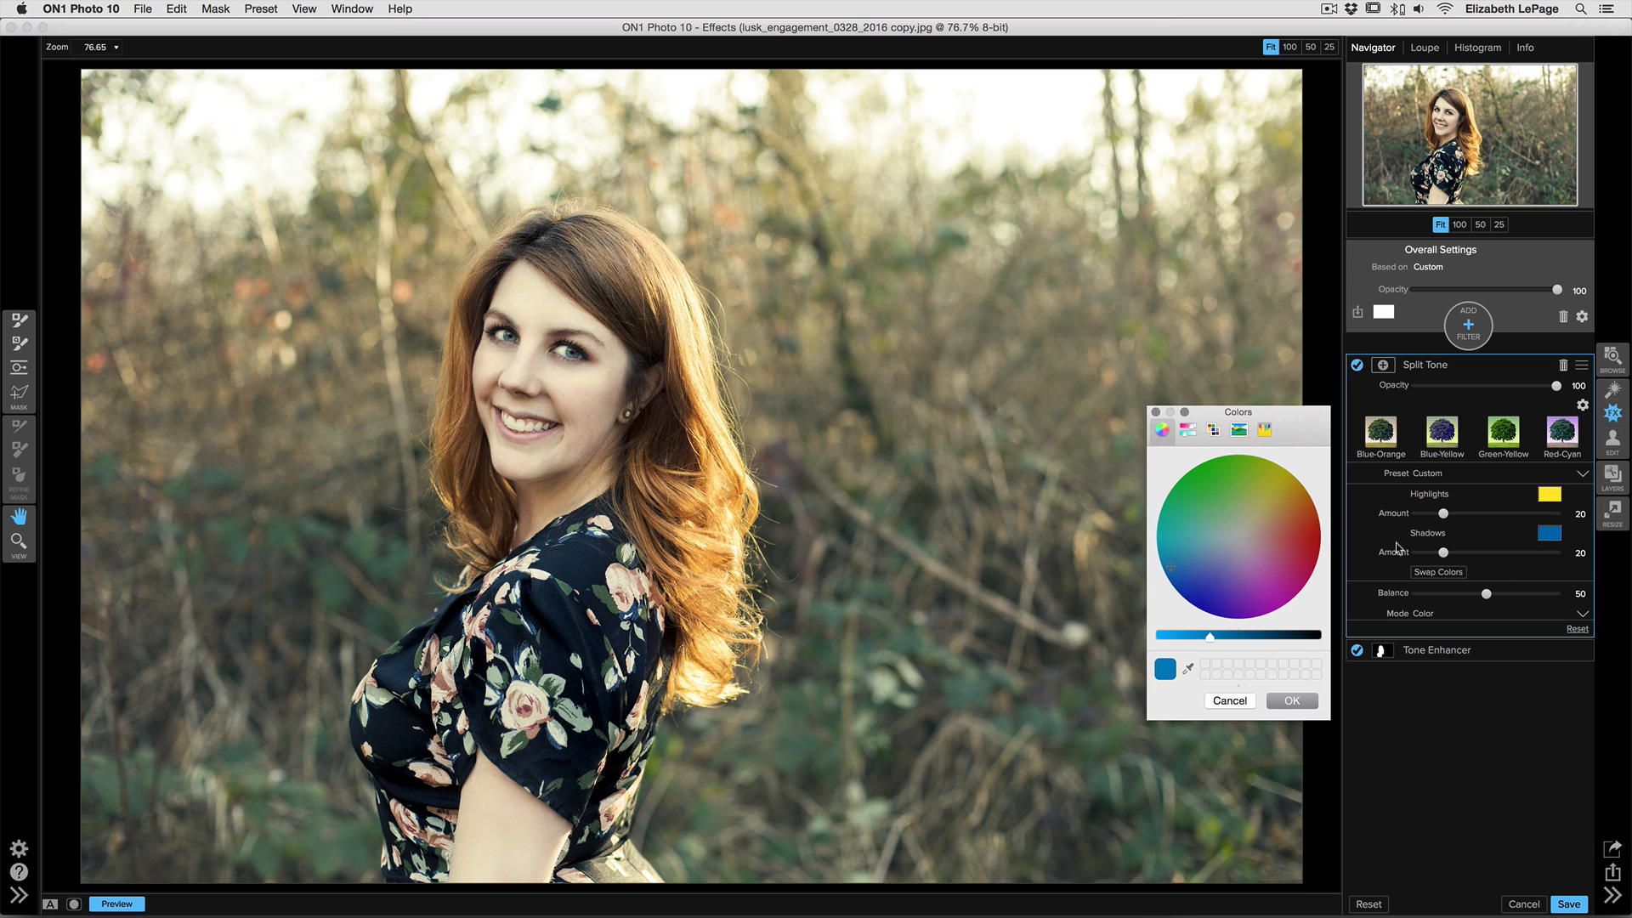
click(1314, 537)
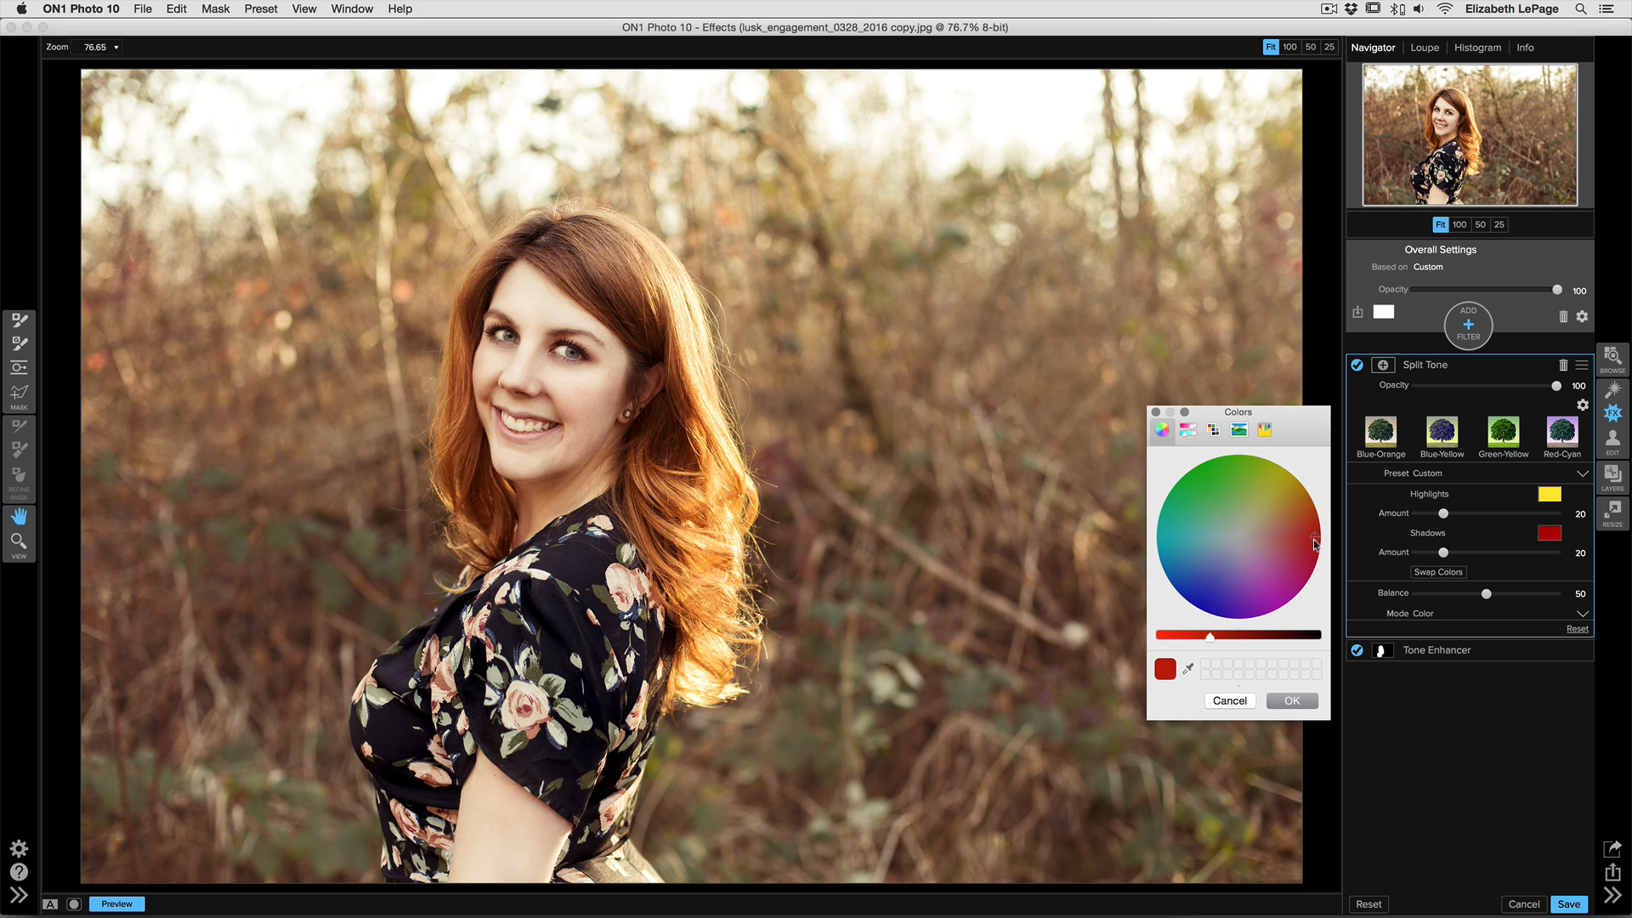
click(1282, 705)
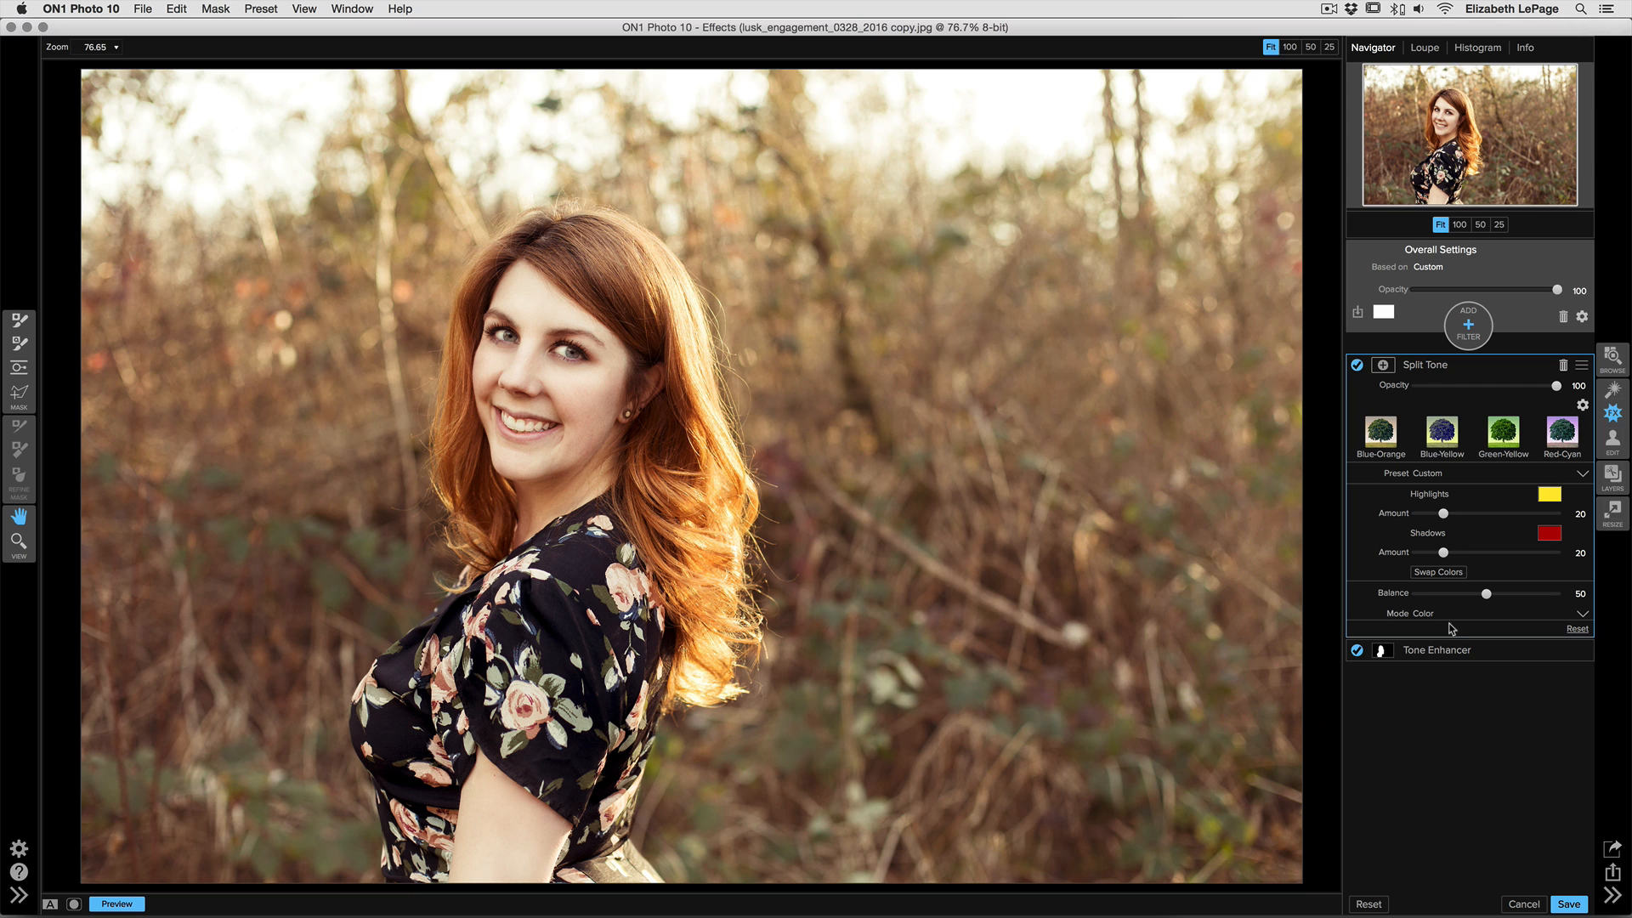
click(1487, 514)
click(1488, 553)
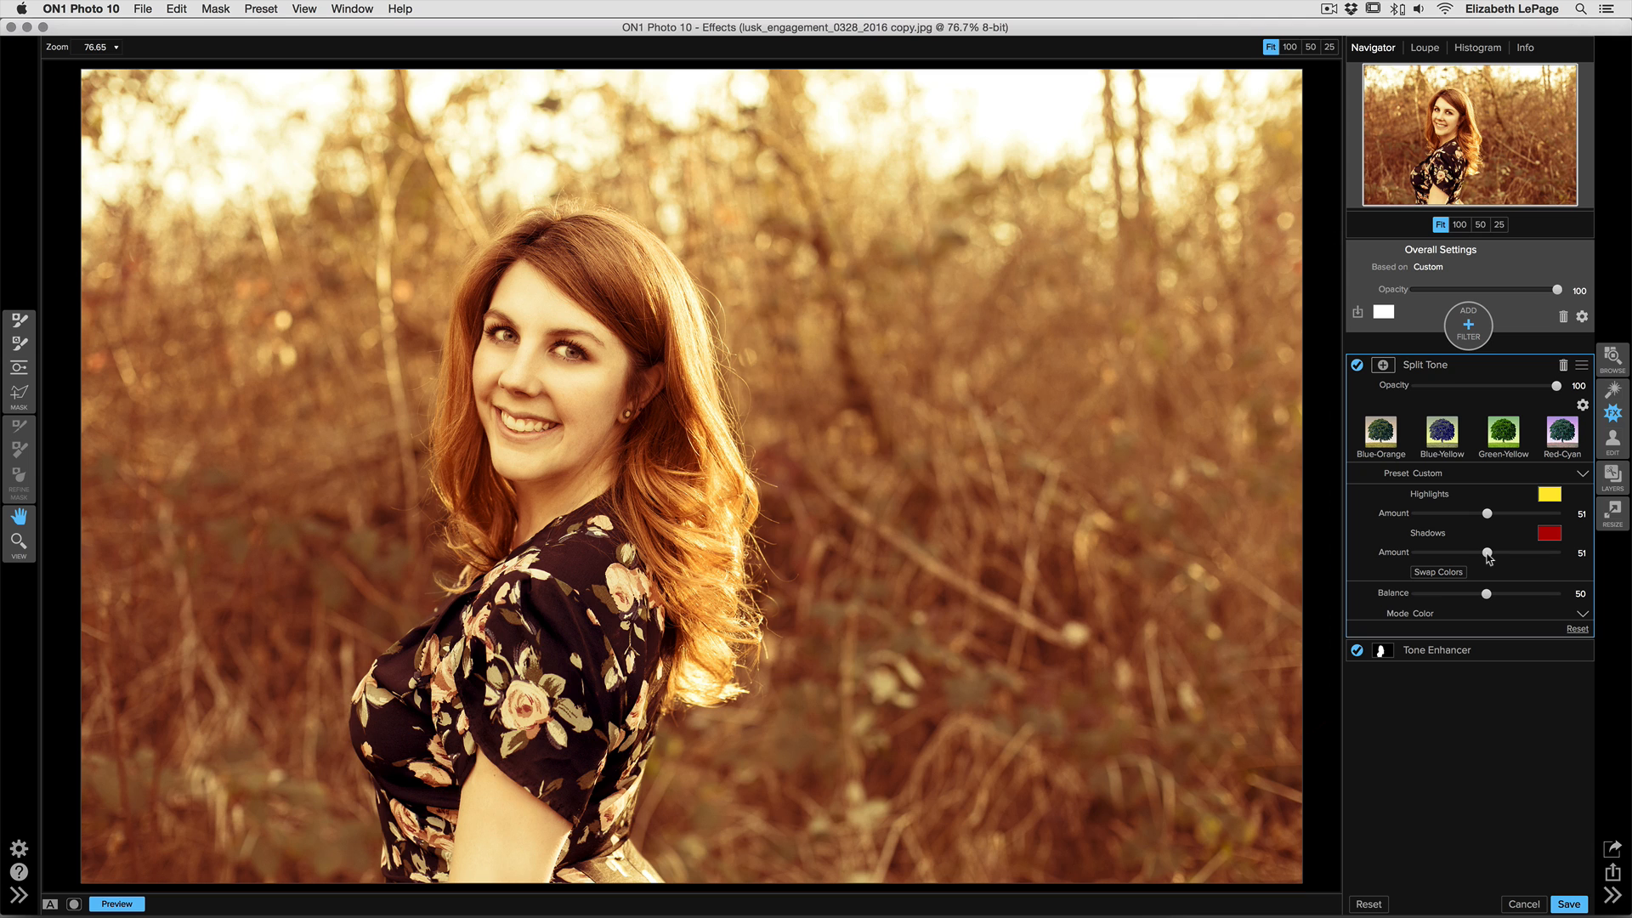
drag(1489, 557, 1491, 558)
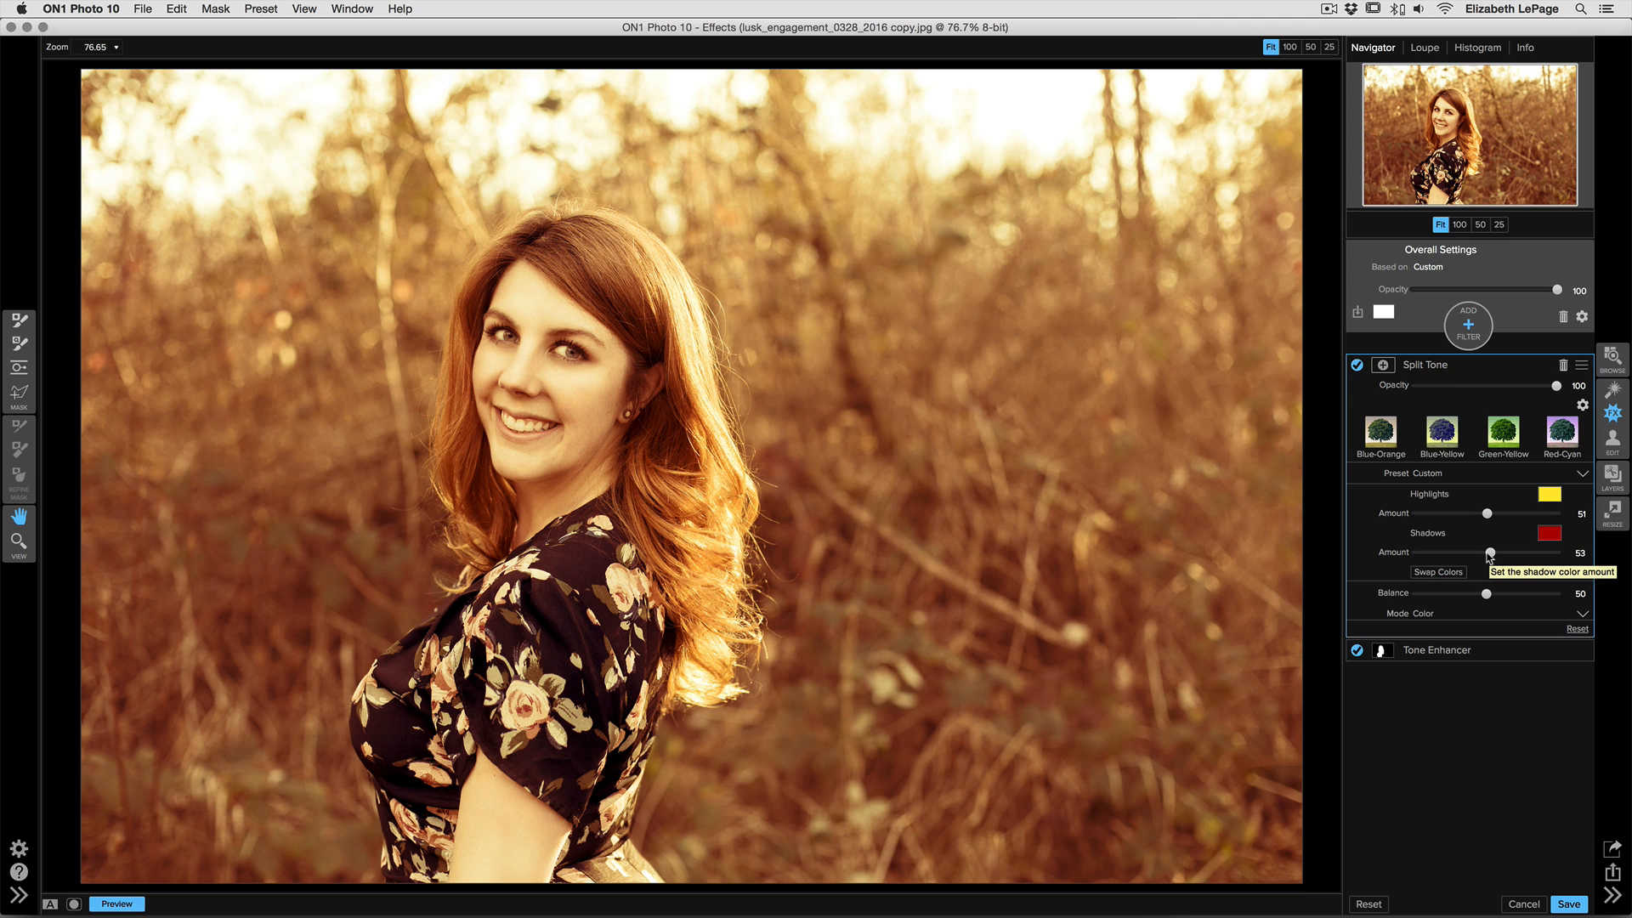
Paste the copied mask onto the Split Tone filter, inverted to affect only the background, and reduce the filter's opacity
click(1384, 365)
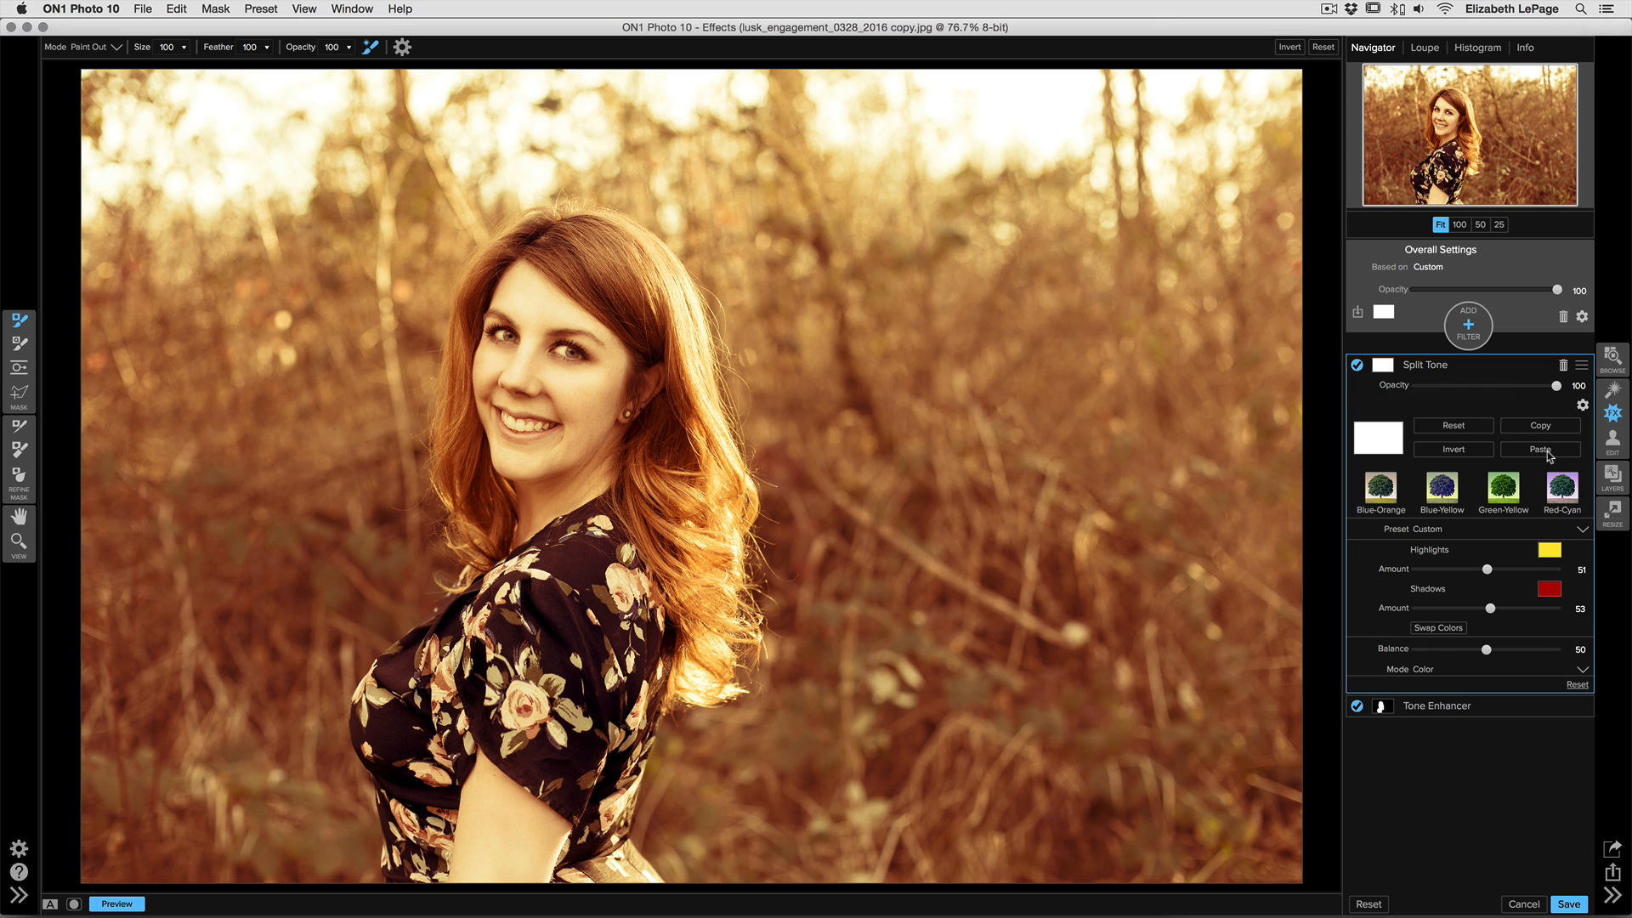
click(1547, 453)
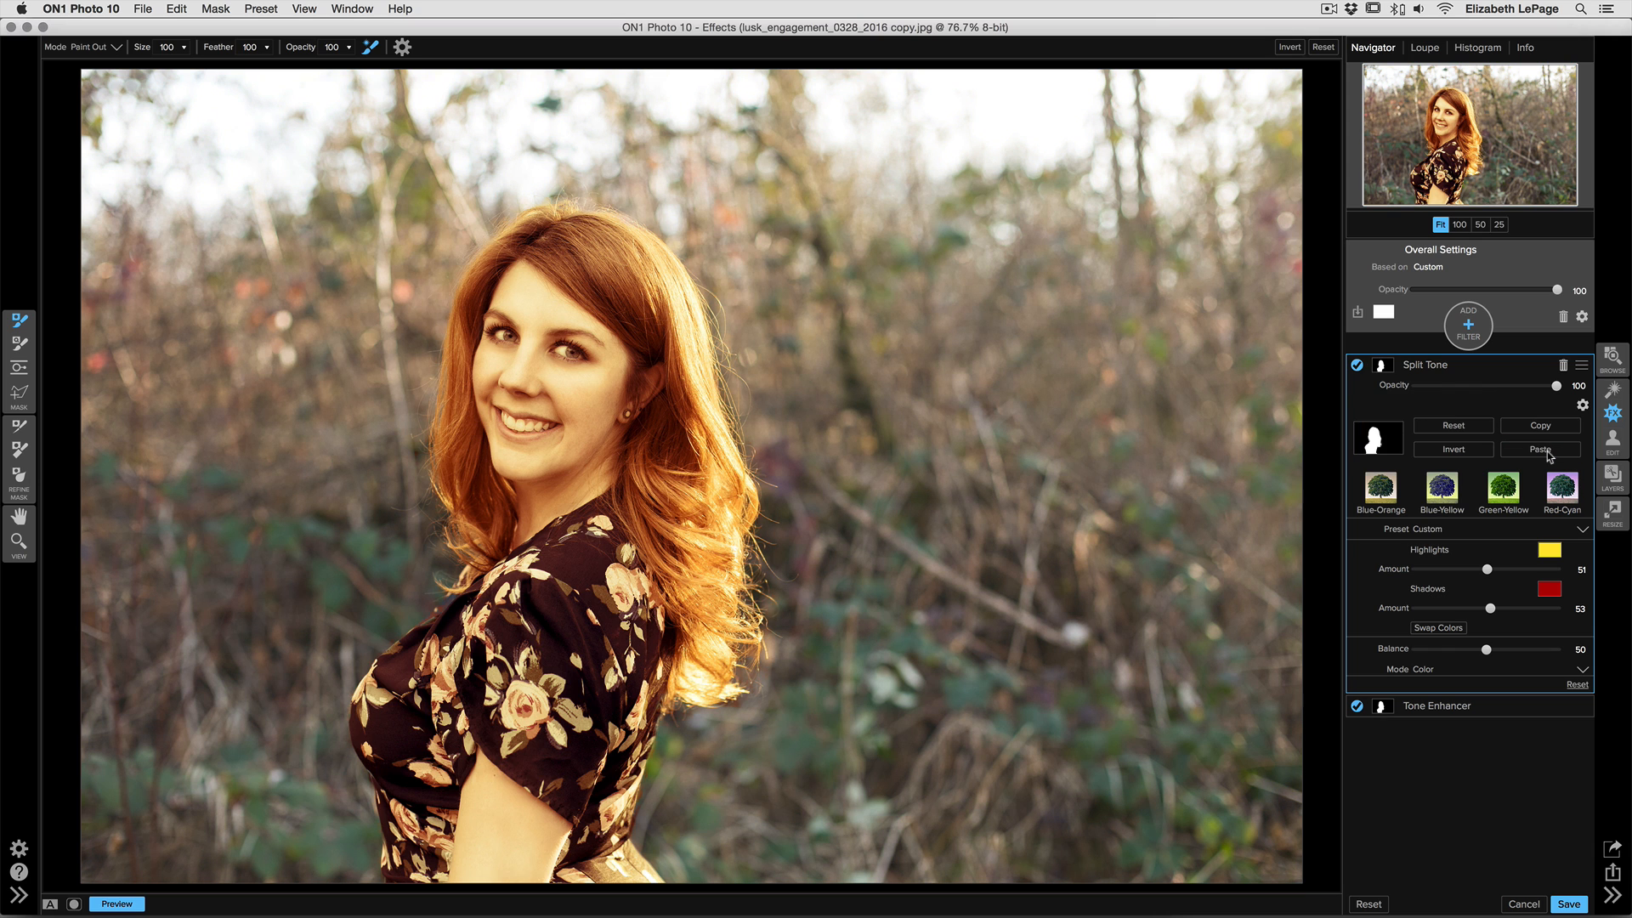
click(1471, 451)
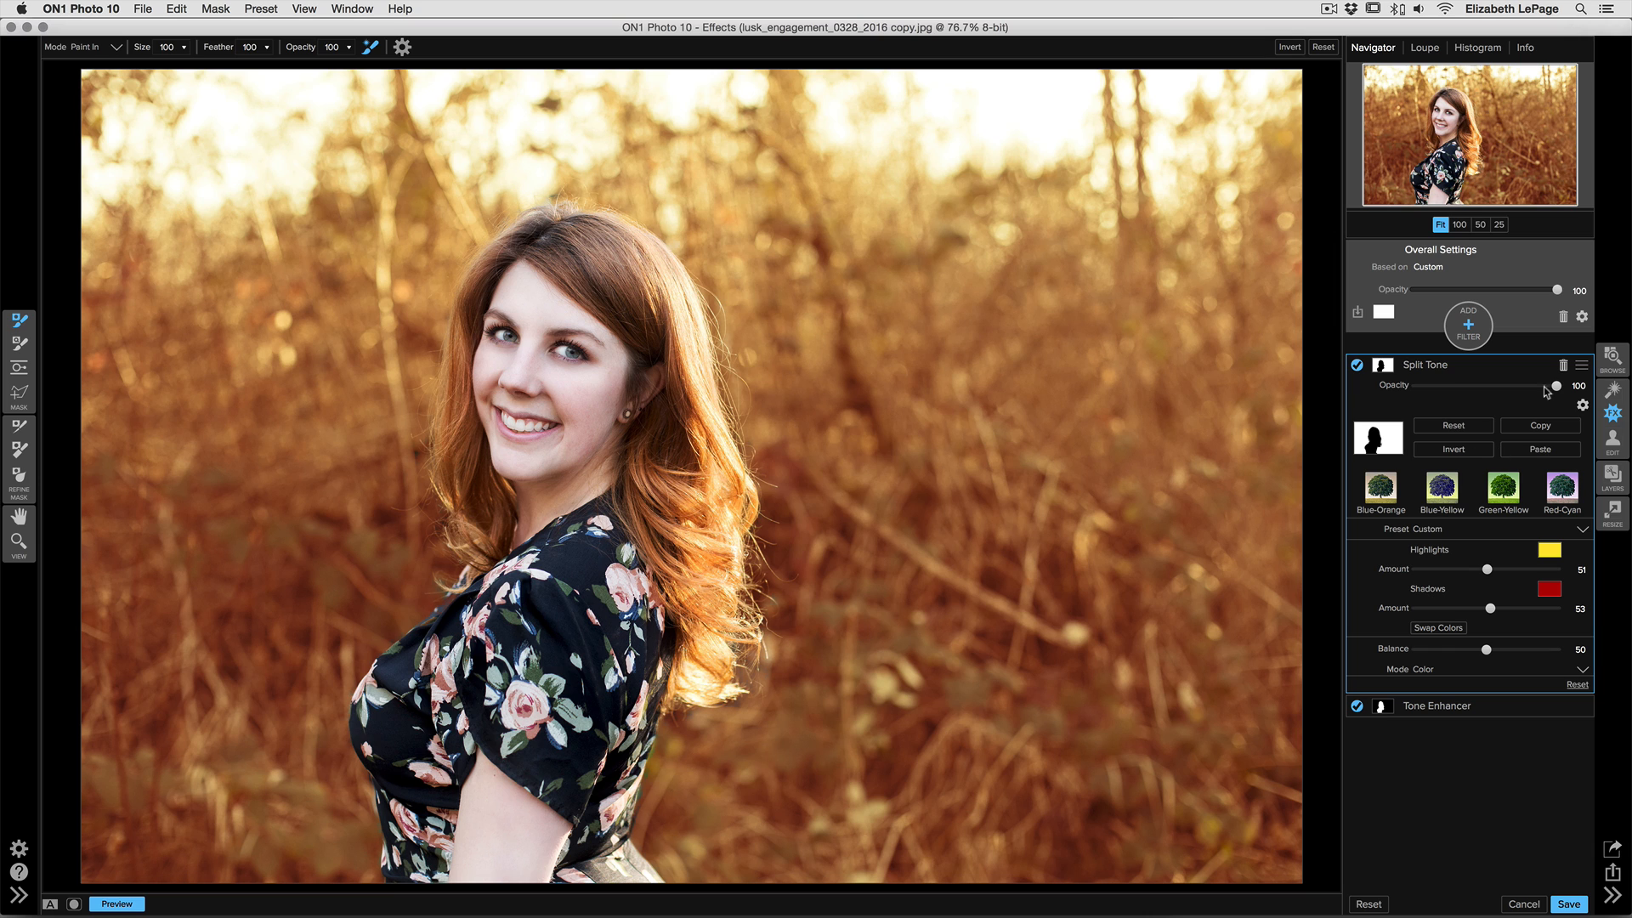
drag(1557, 386, 1513, 391)
Add an Adjustment Brush filter and apply the copied mask to it, inverted so it covers only the background
click(1483, 341)
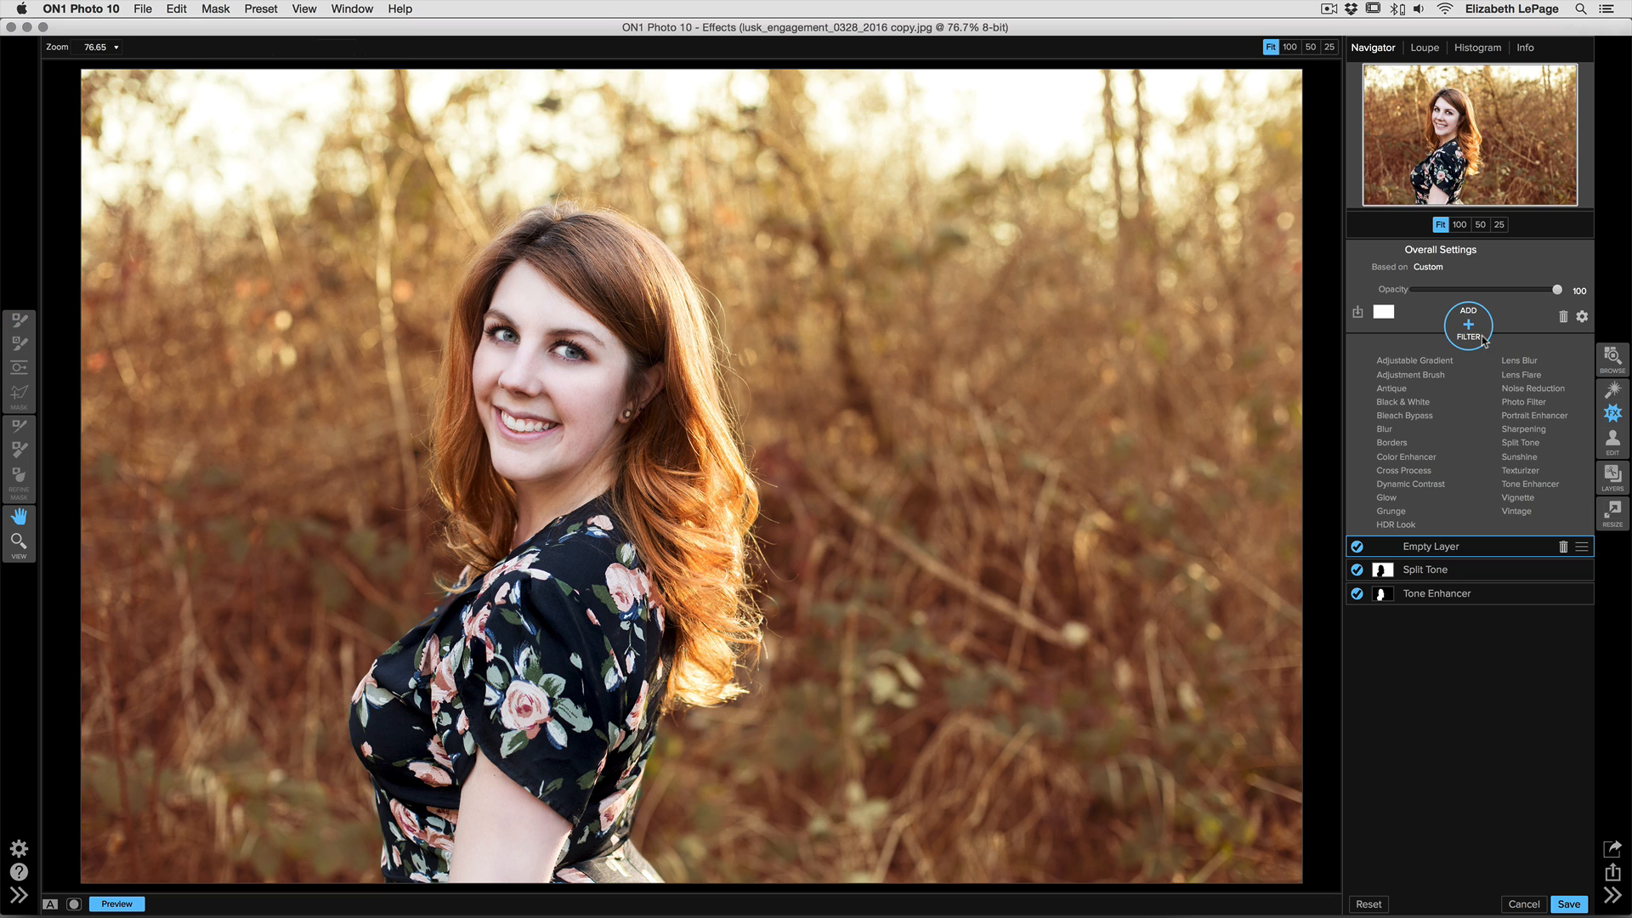
click(1433, 375)
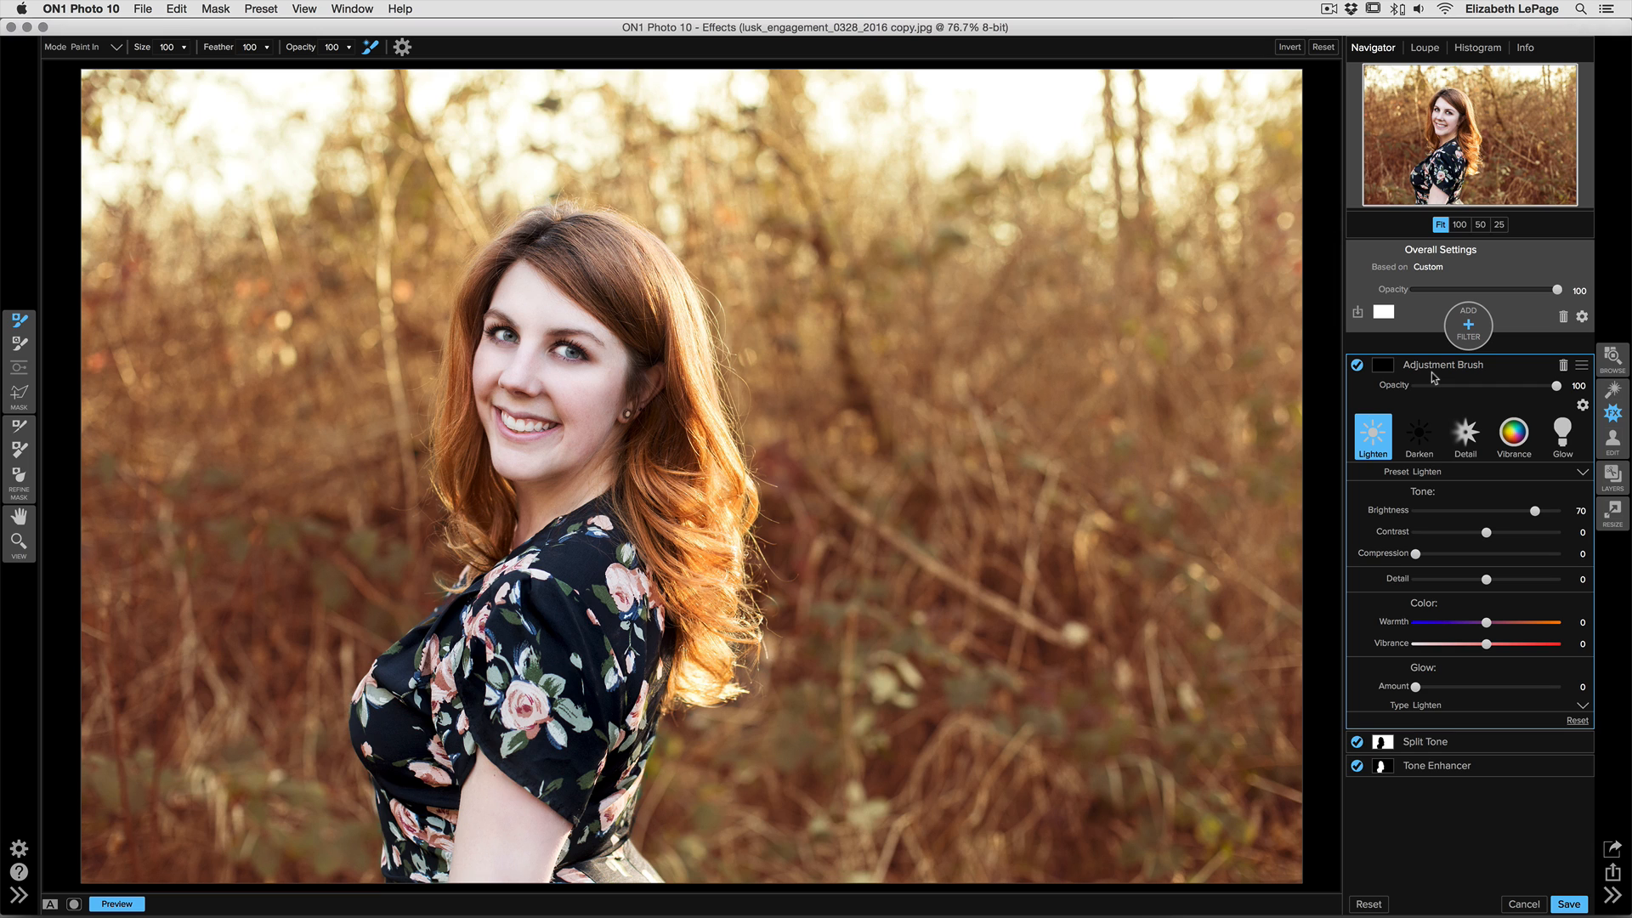
click(1383, 365)
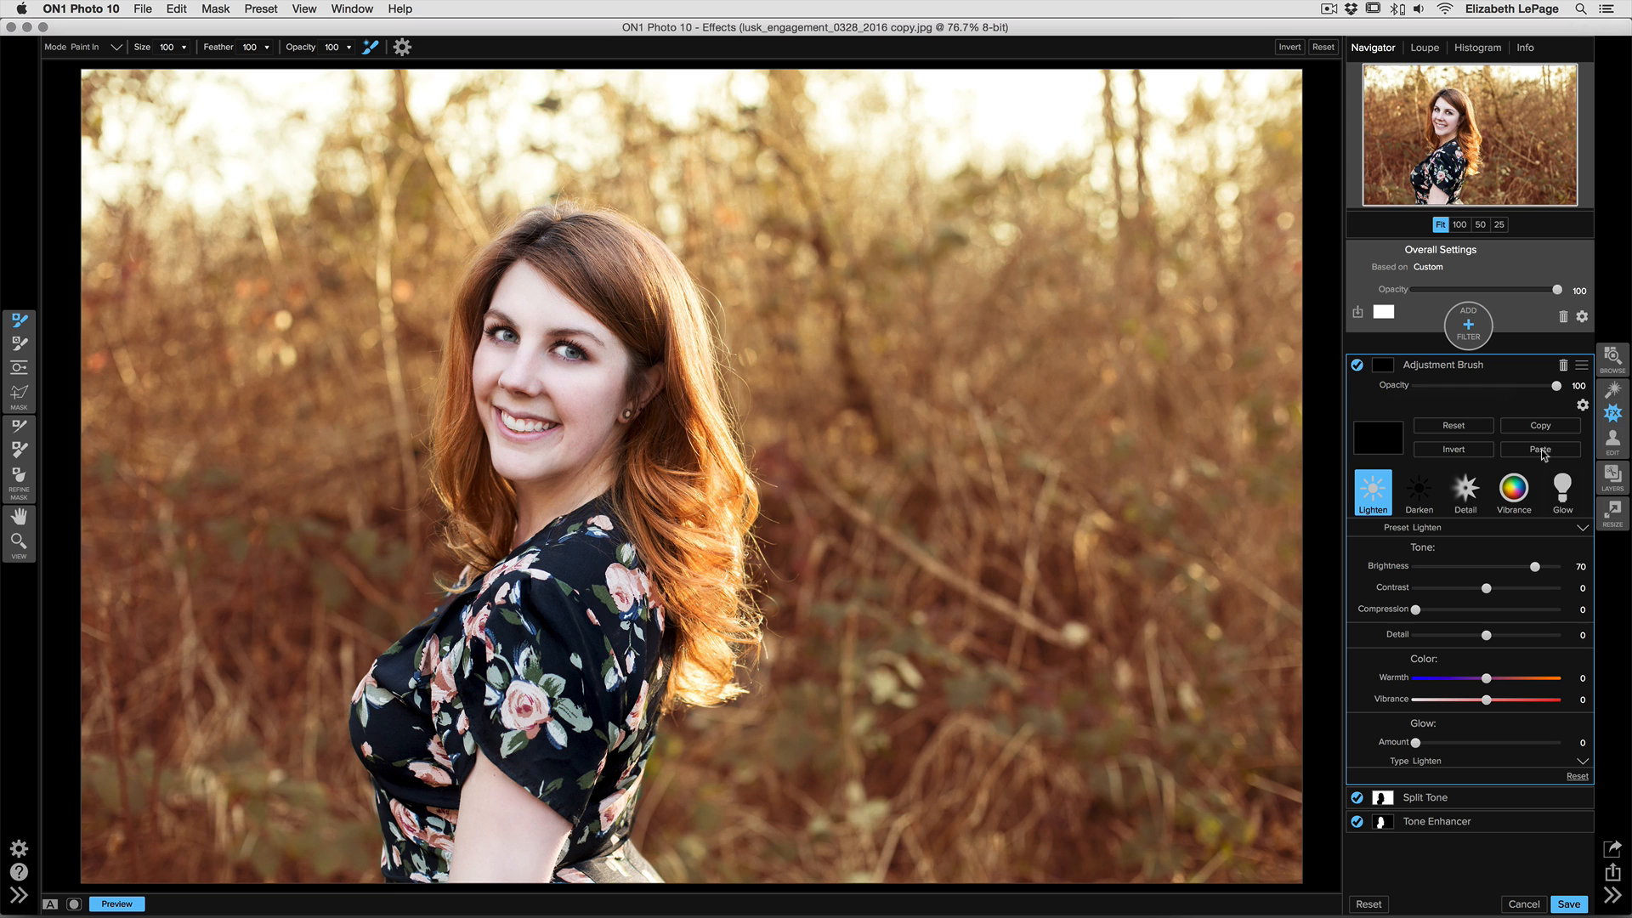
click(1542, 451)
click(1476, 453)
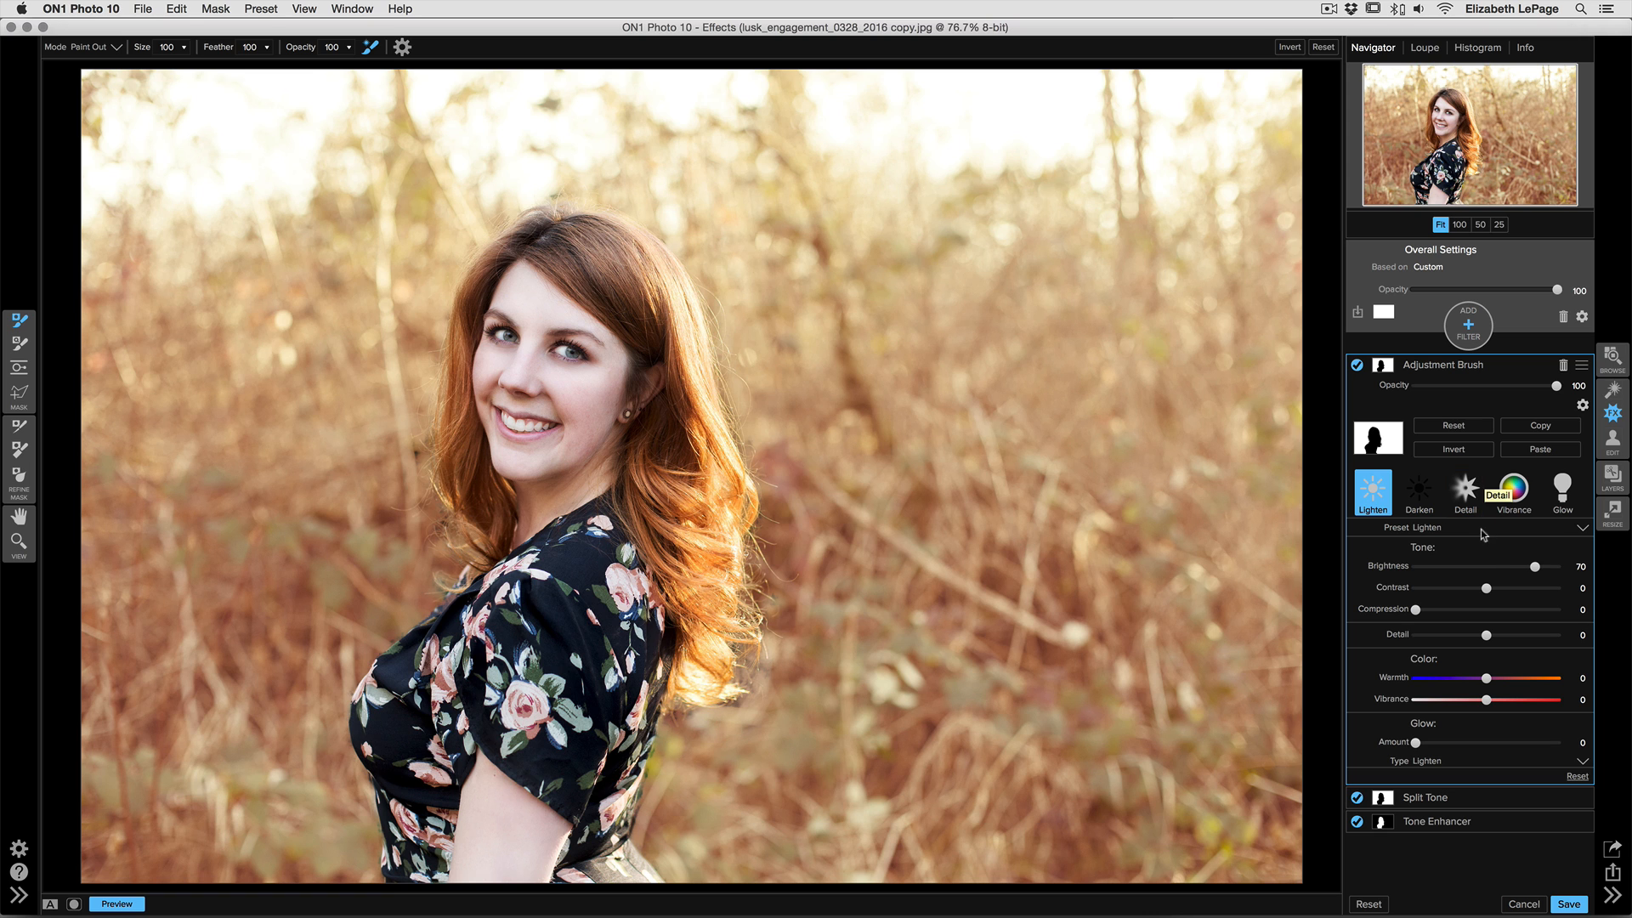
Set the background Adjustment Brush to Brightness -21, Contrast 22, Vibrance -12, Warmth -1 and Detail -11
drag(1535, 567, 1472, 578)
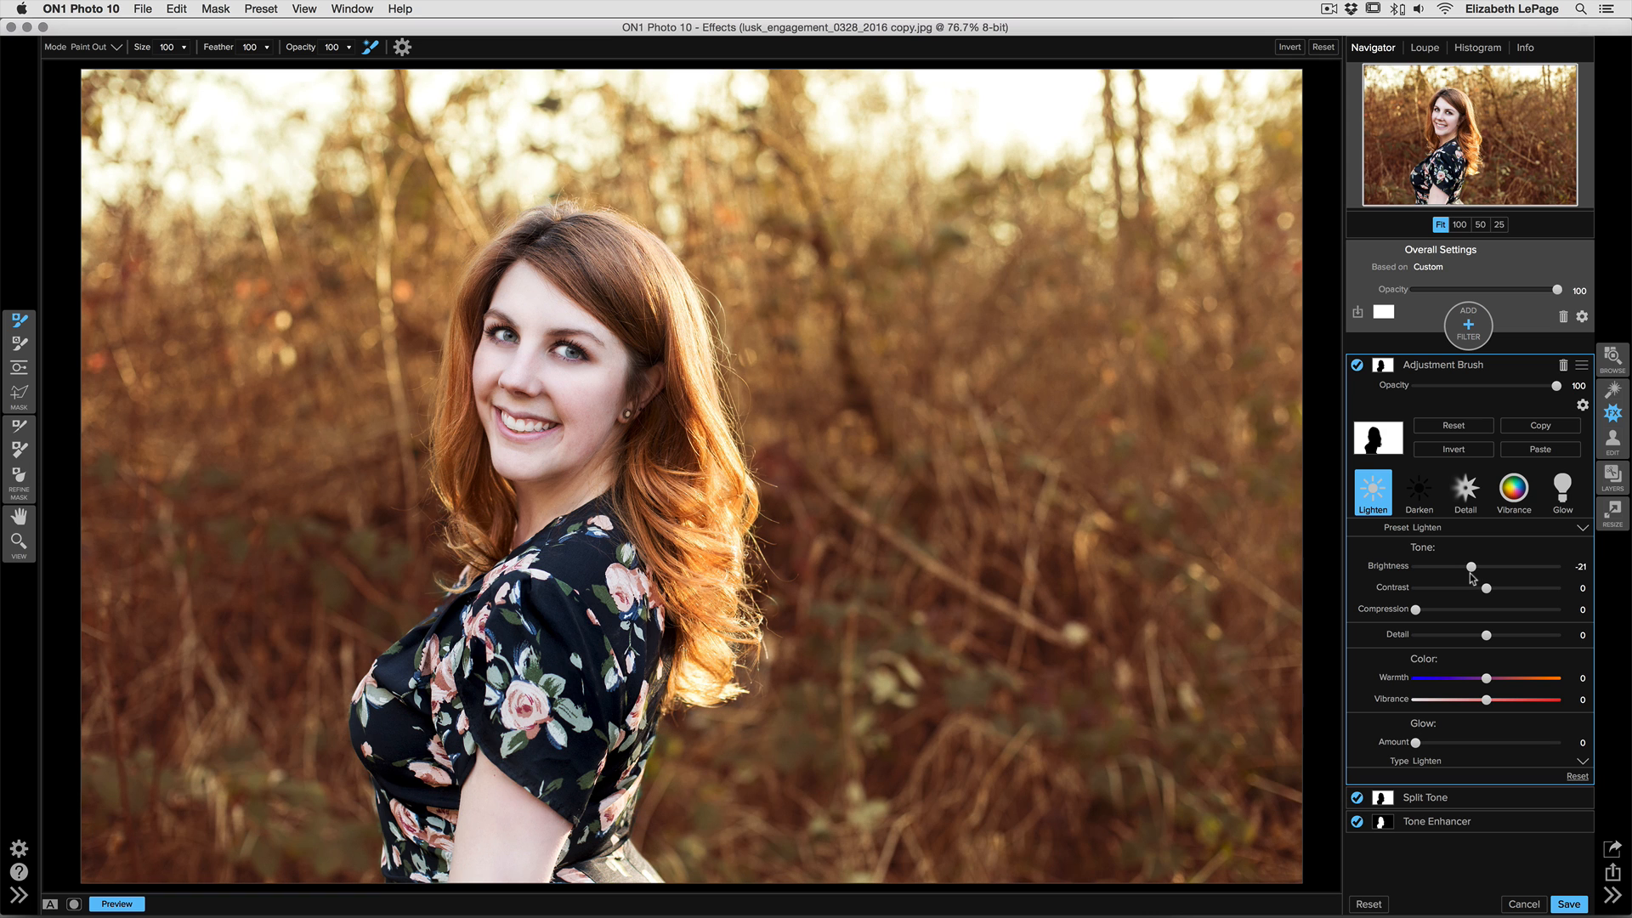
drag(1487, 589, 1503, 588)
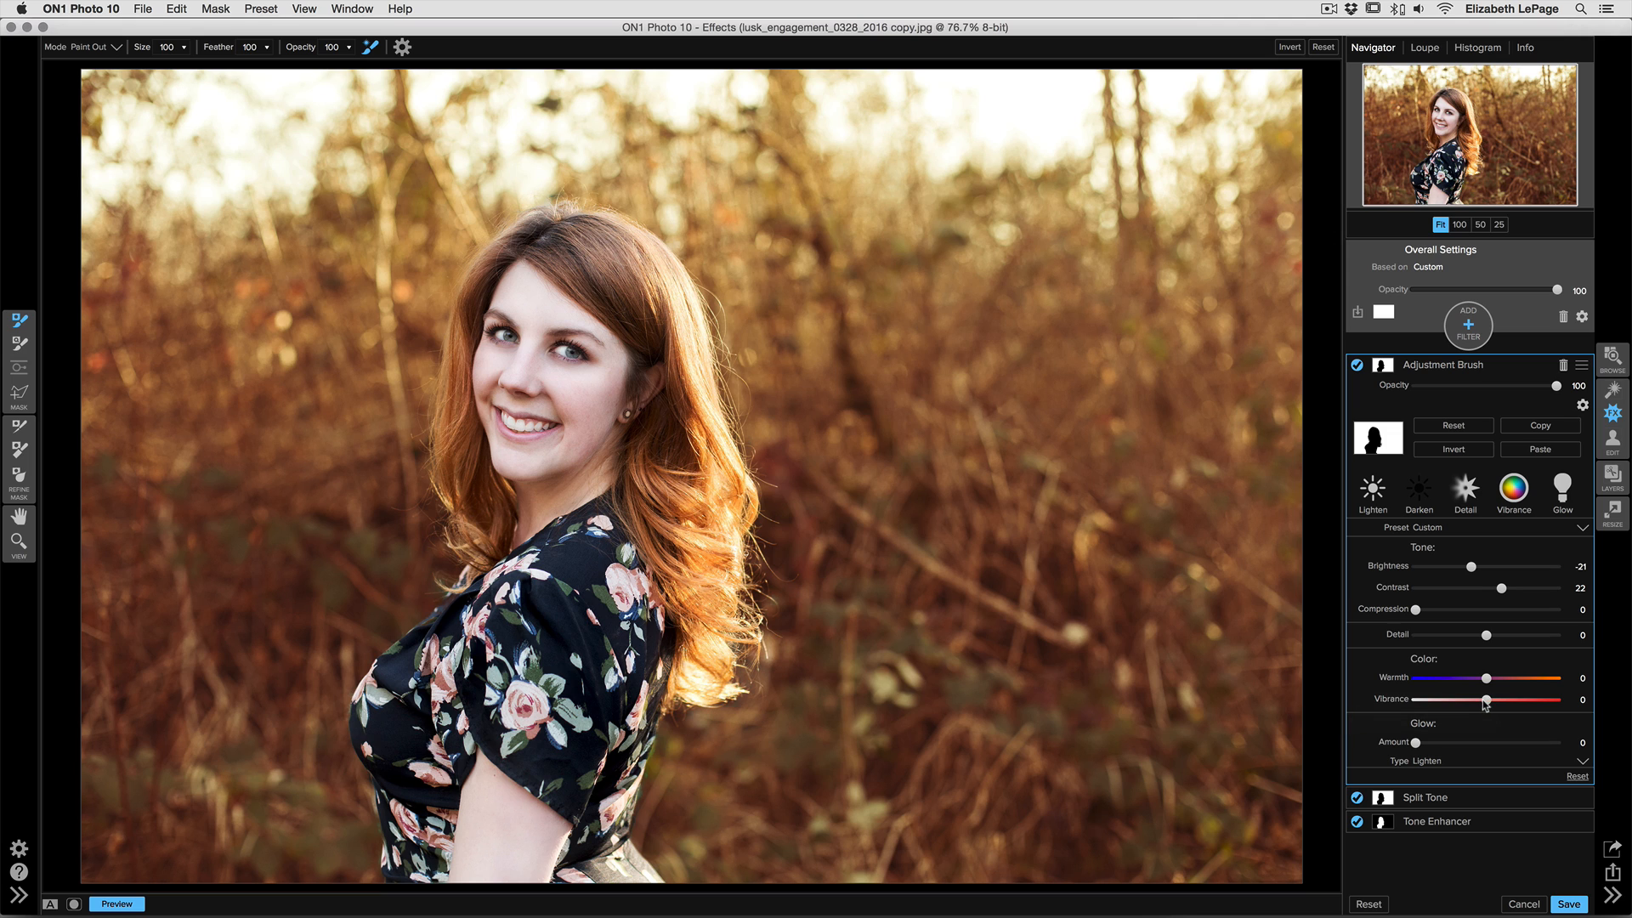
drag(1489, 702, 1478, 702)
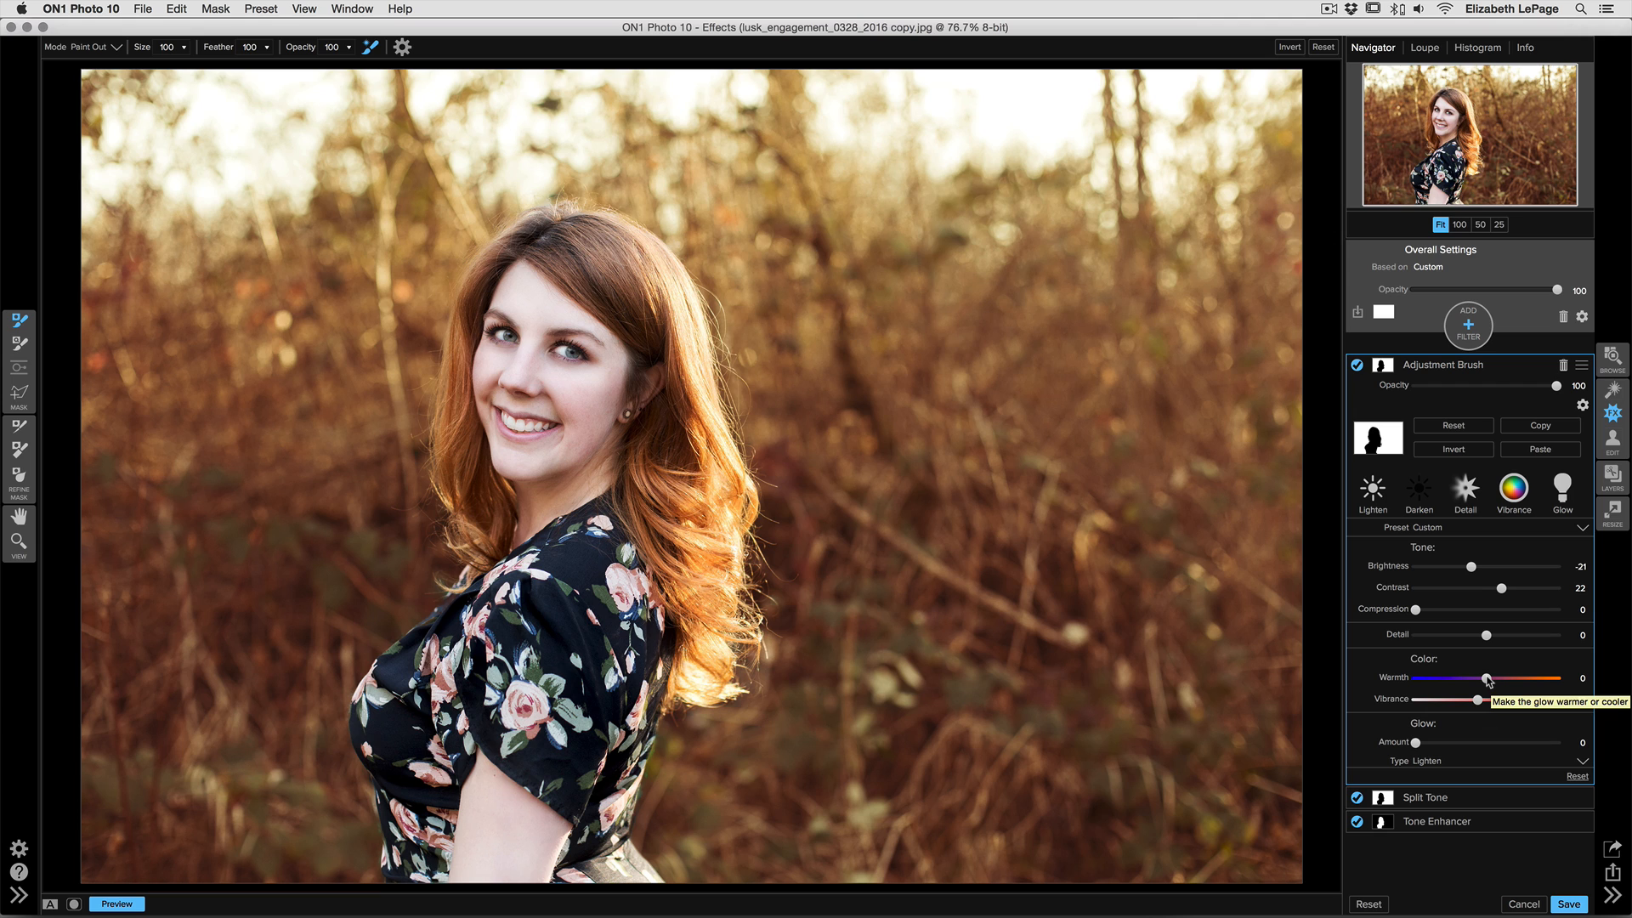
mouse_move(1487, 678)
mouse_down()
mouse_move(1512, 680)
mouse_move(1487, 681)
mouse_up()
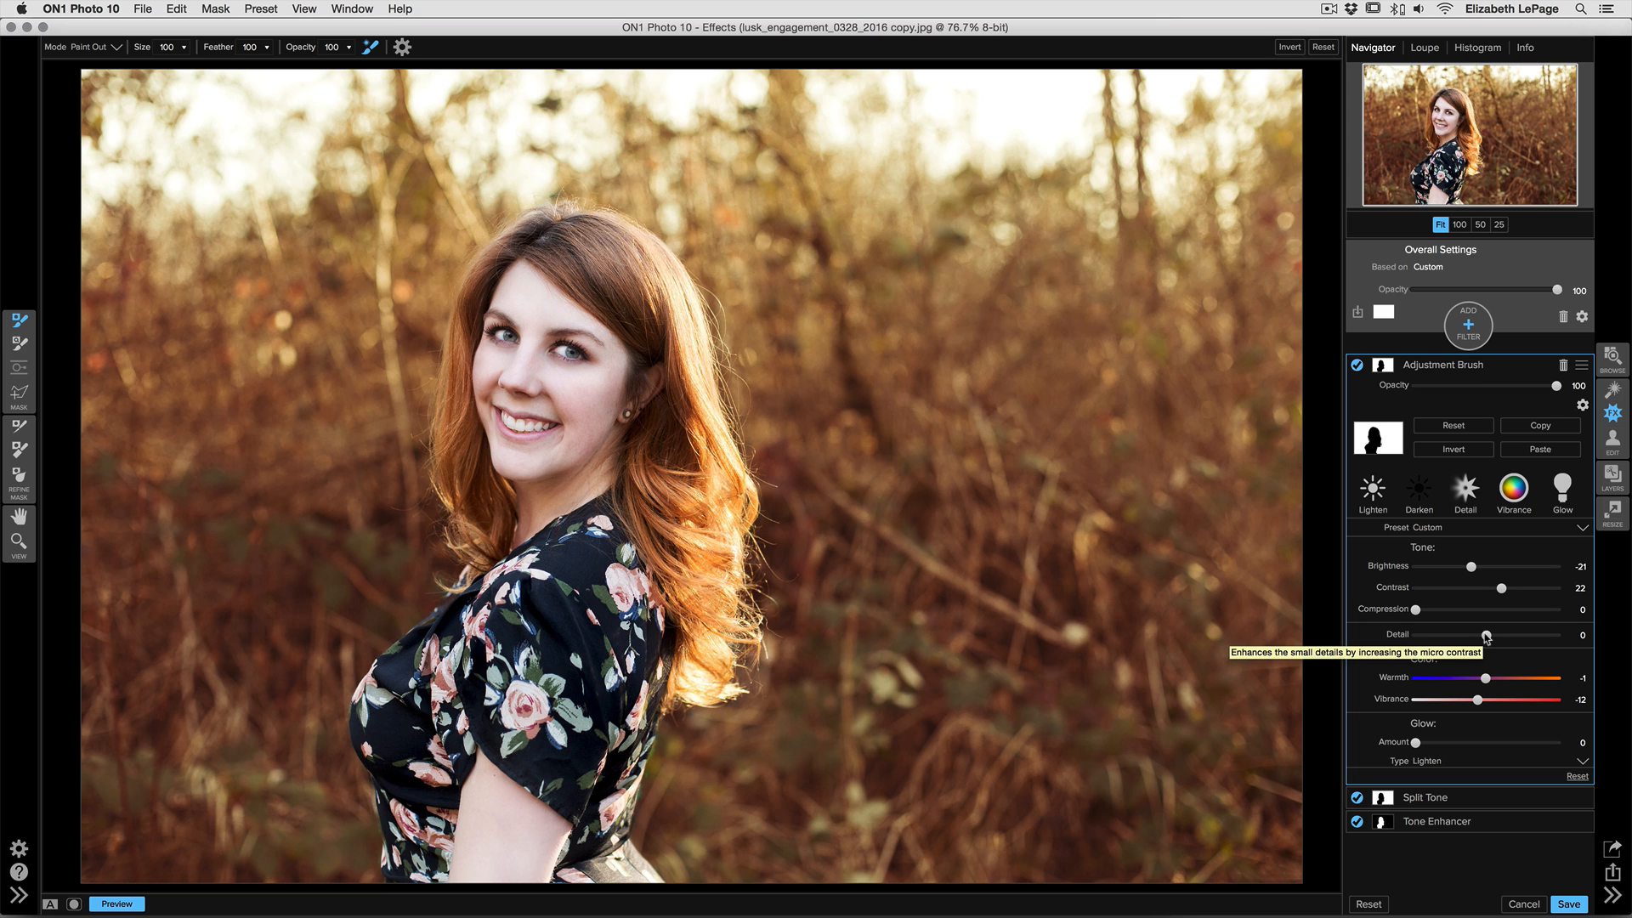
drag(1486, 636, 1475, 638)
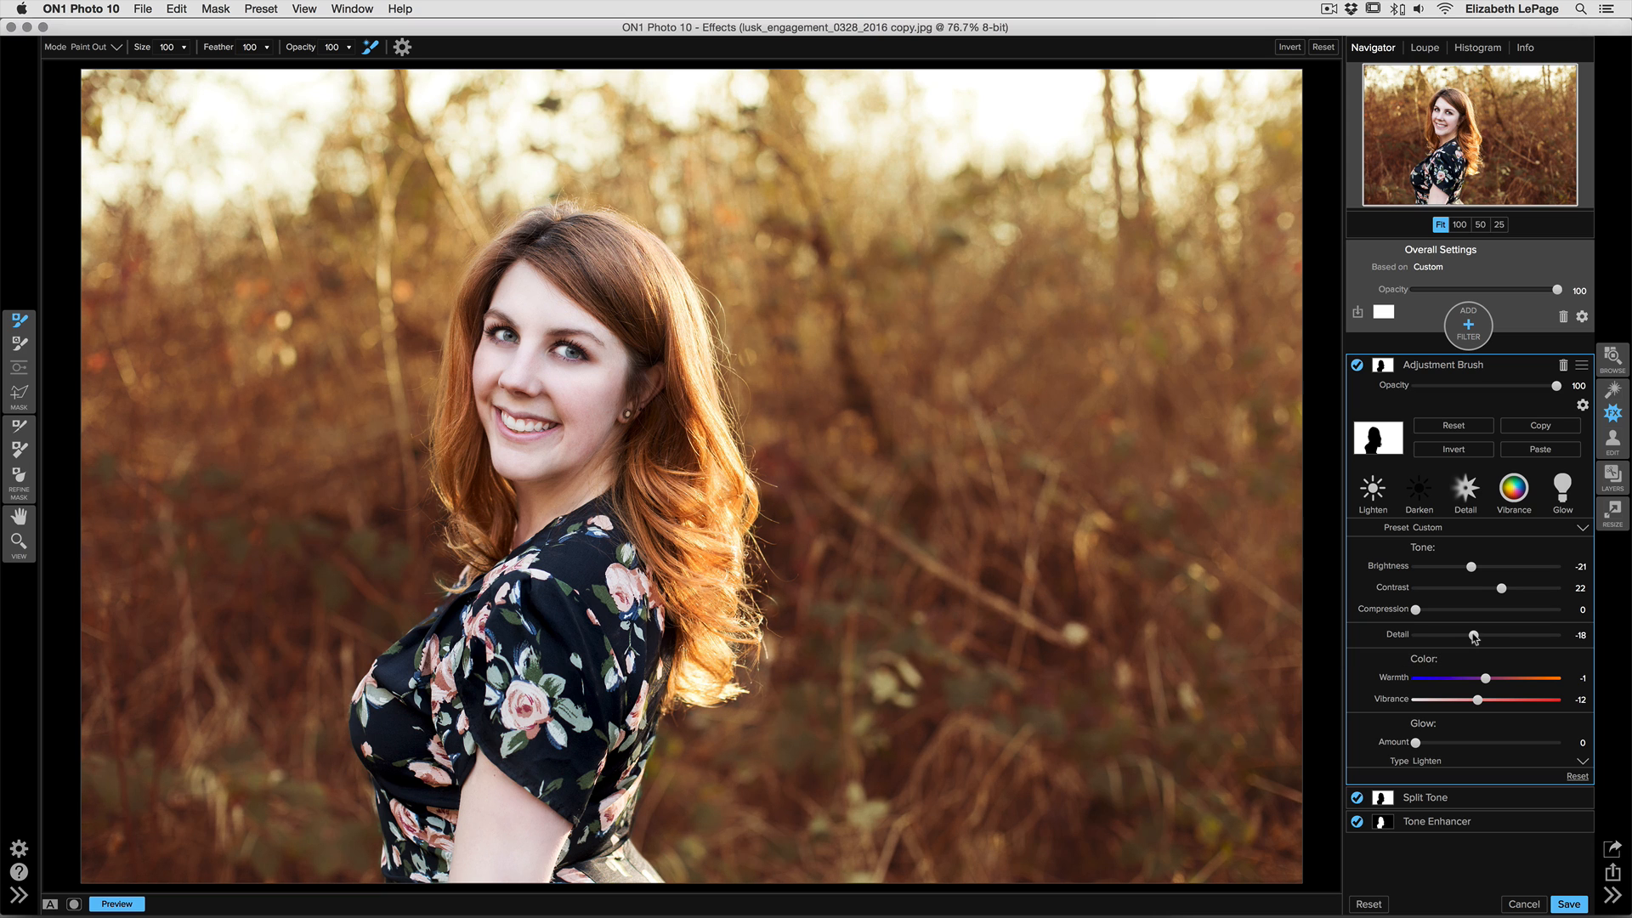
drag(1474, 638, 1481, 639)
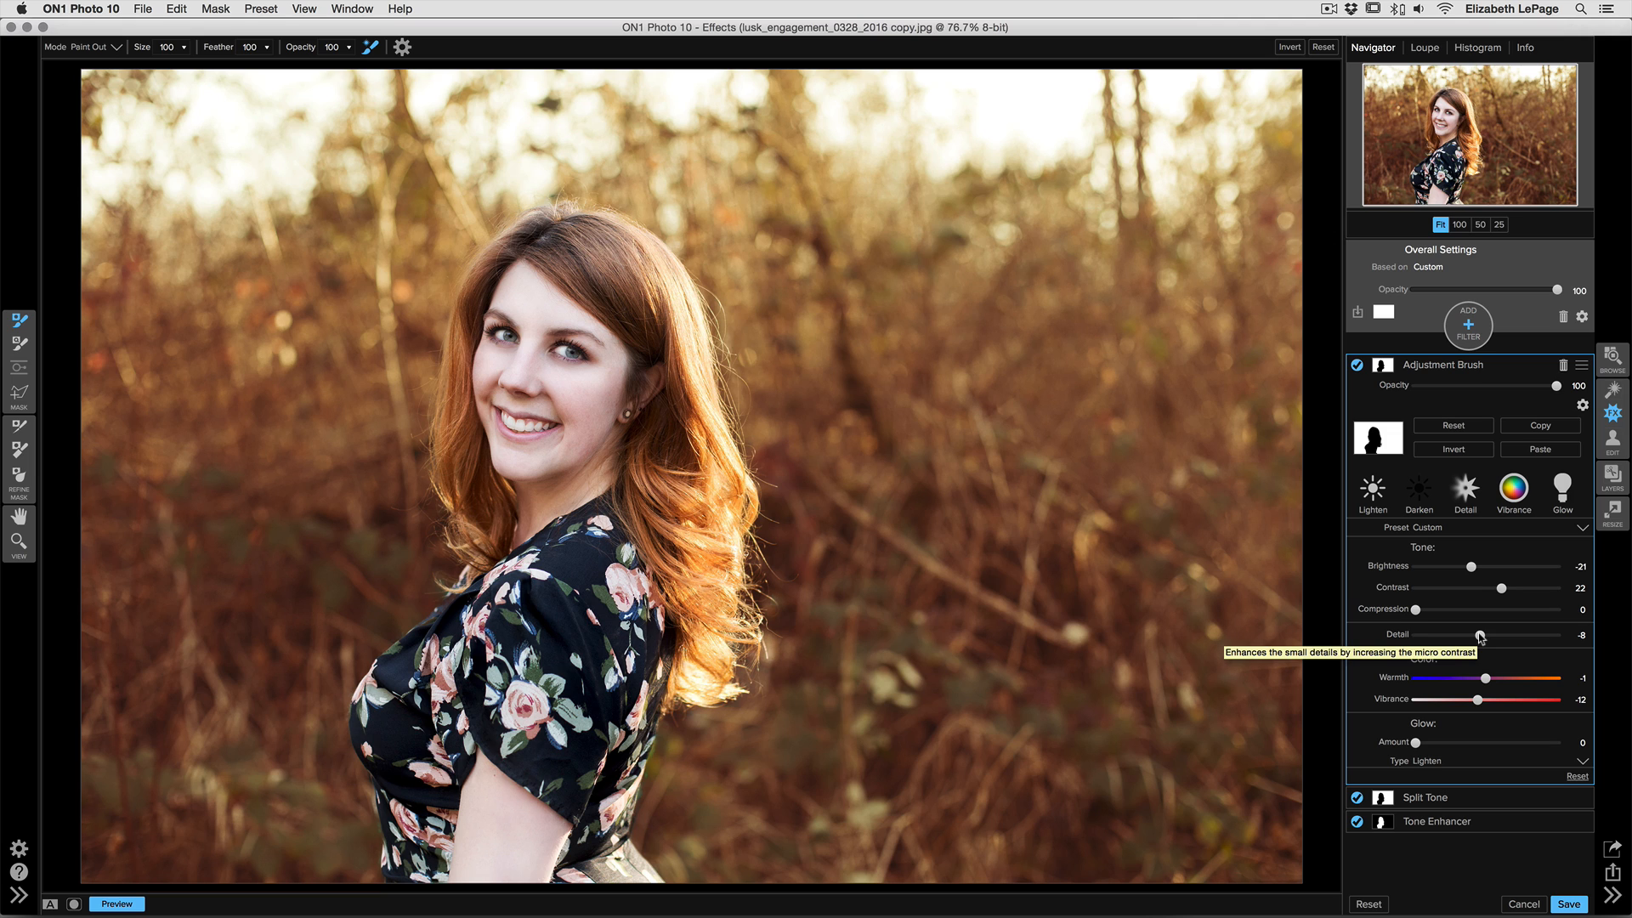
drag(1480, 640, 1478, 640)
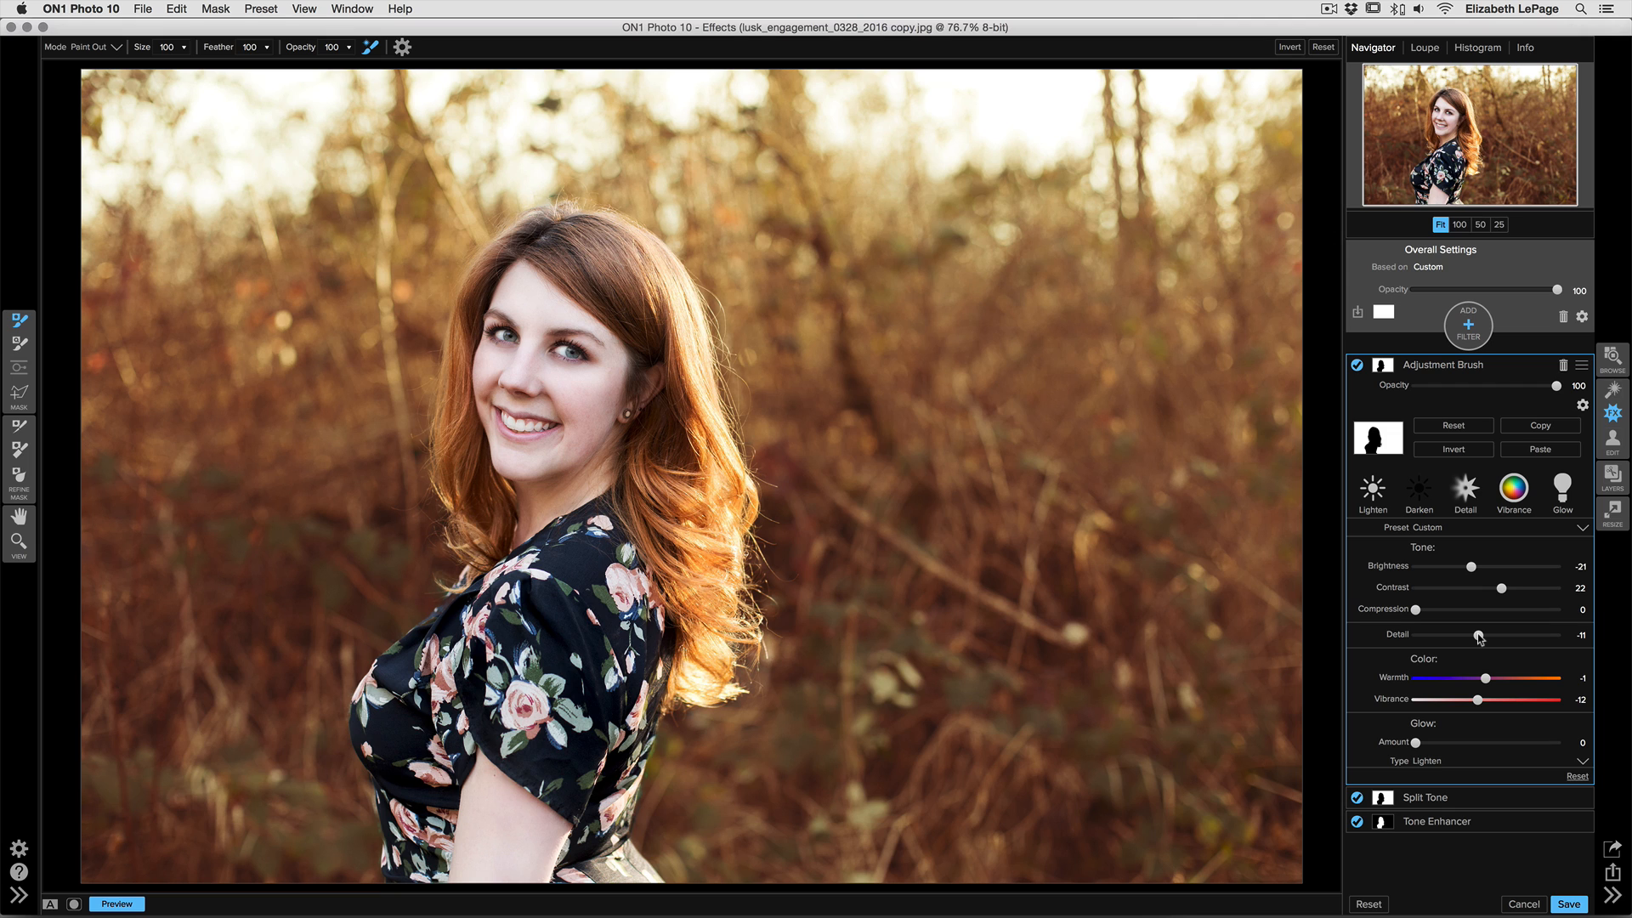
Add a Vignette filter with Brightness -44 and Size 32
click(1473, 334)
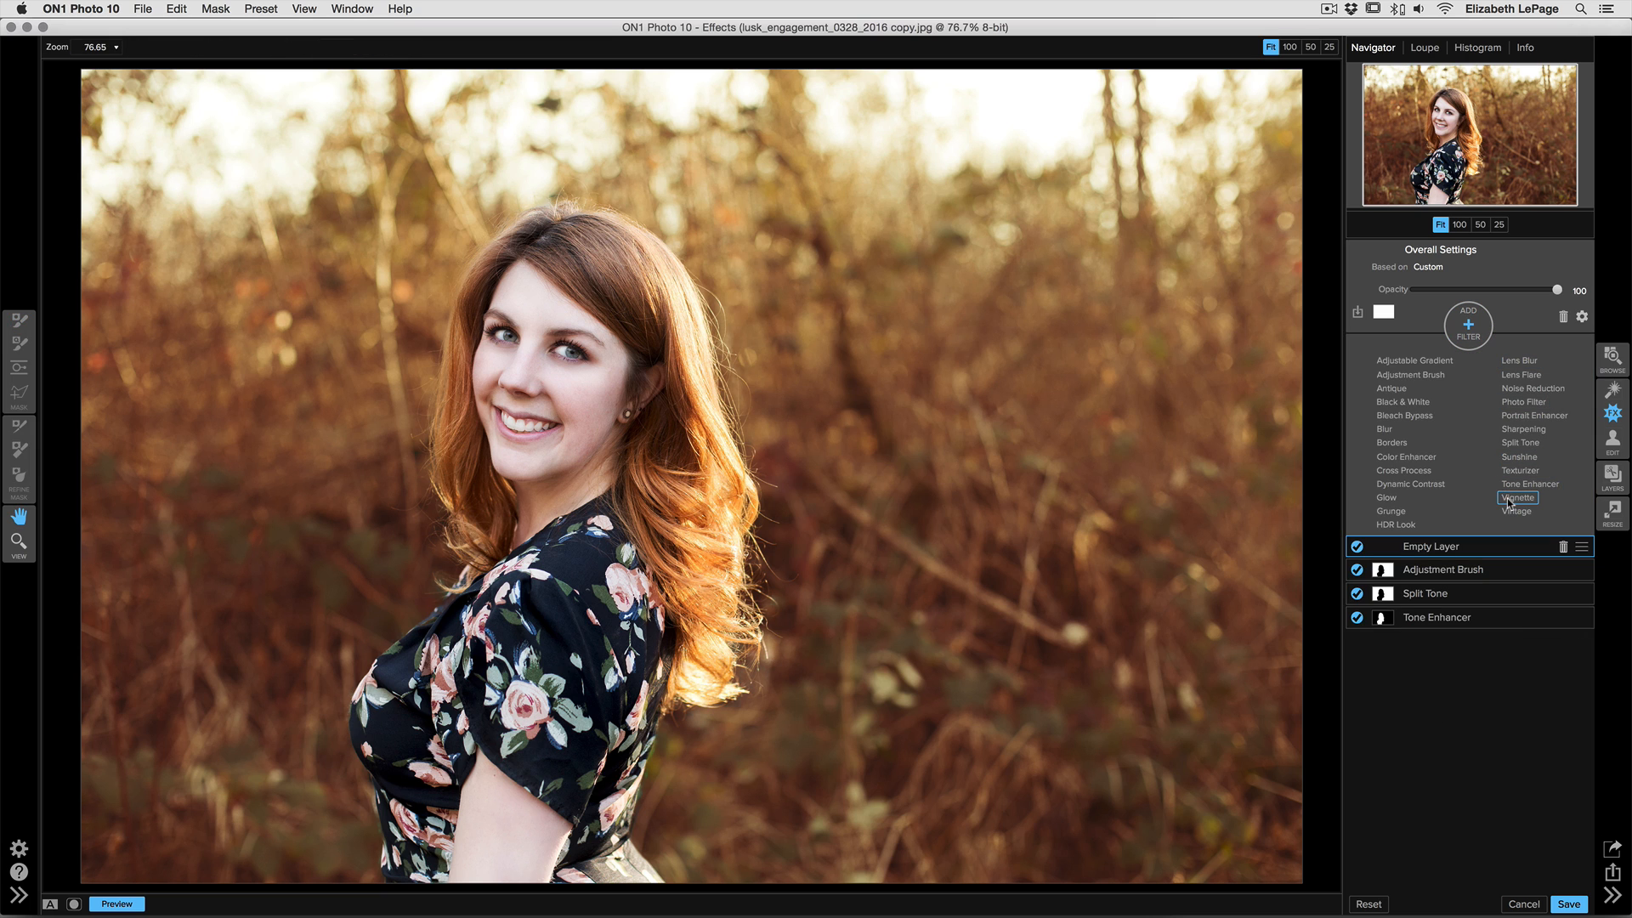
click(1508, 499)
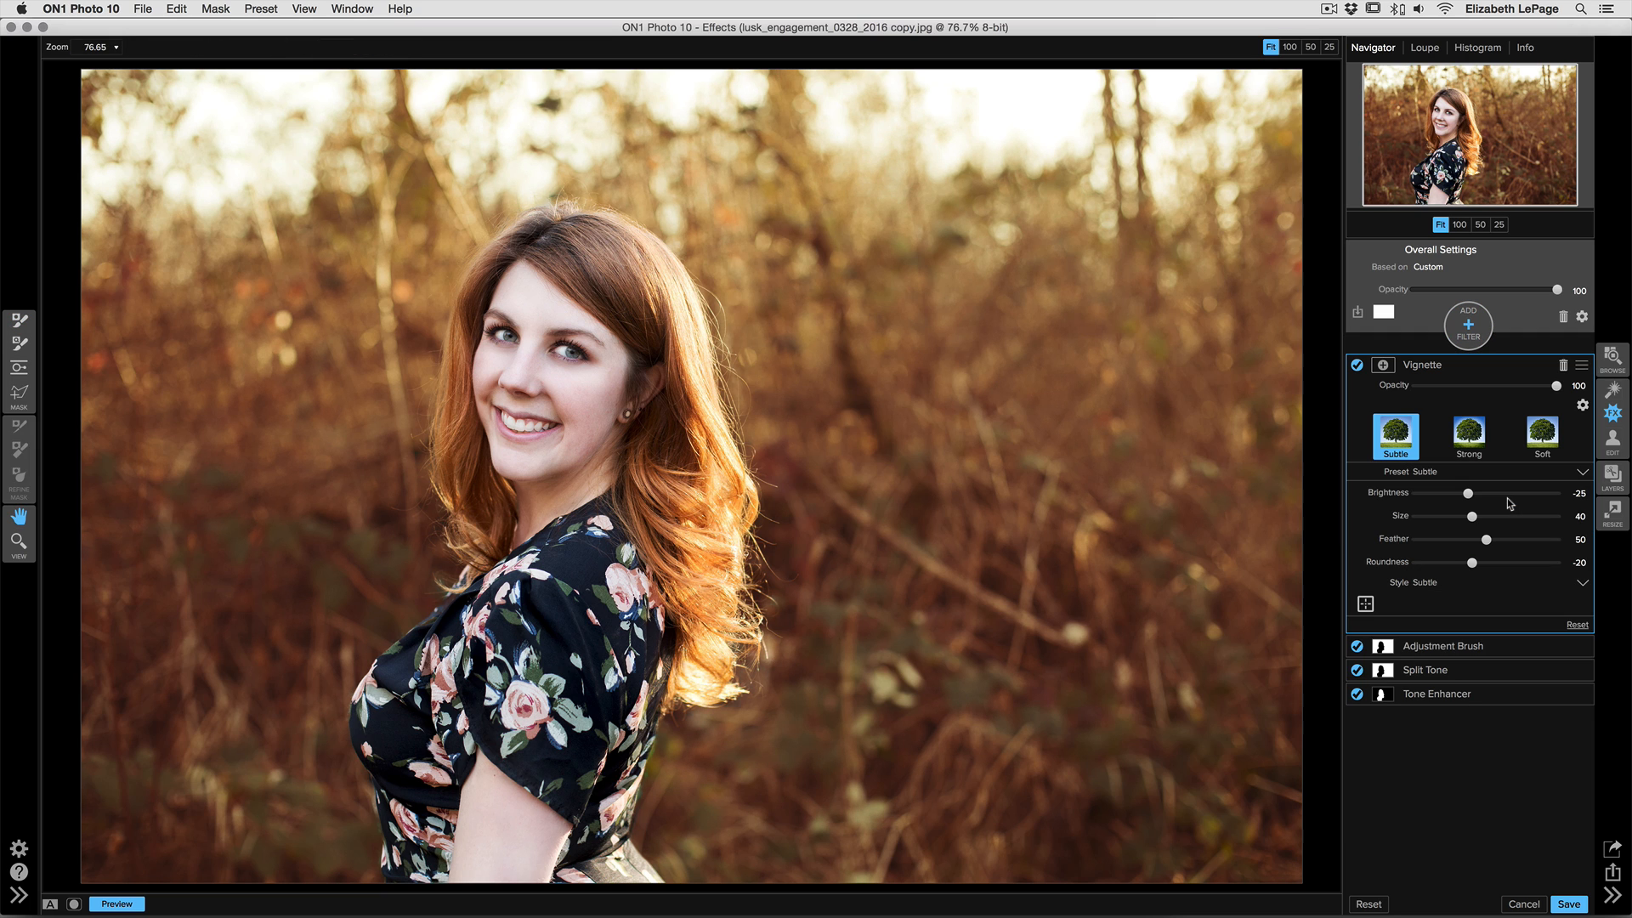
drag(1468, 494, 1461, 524)
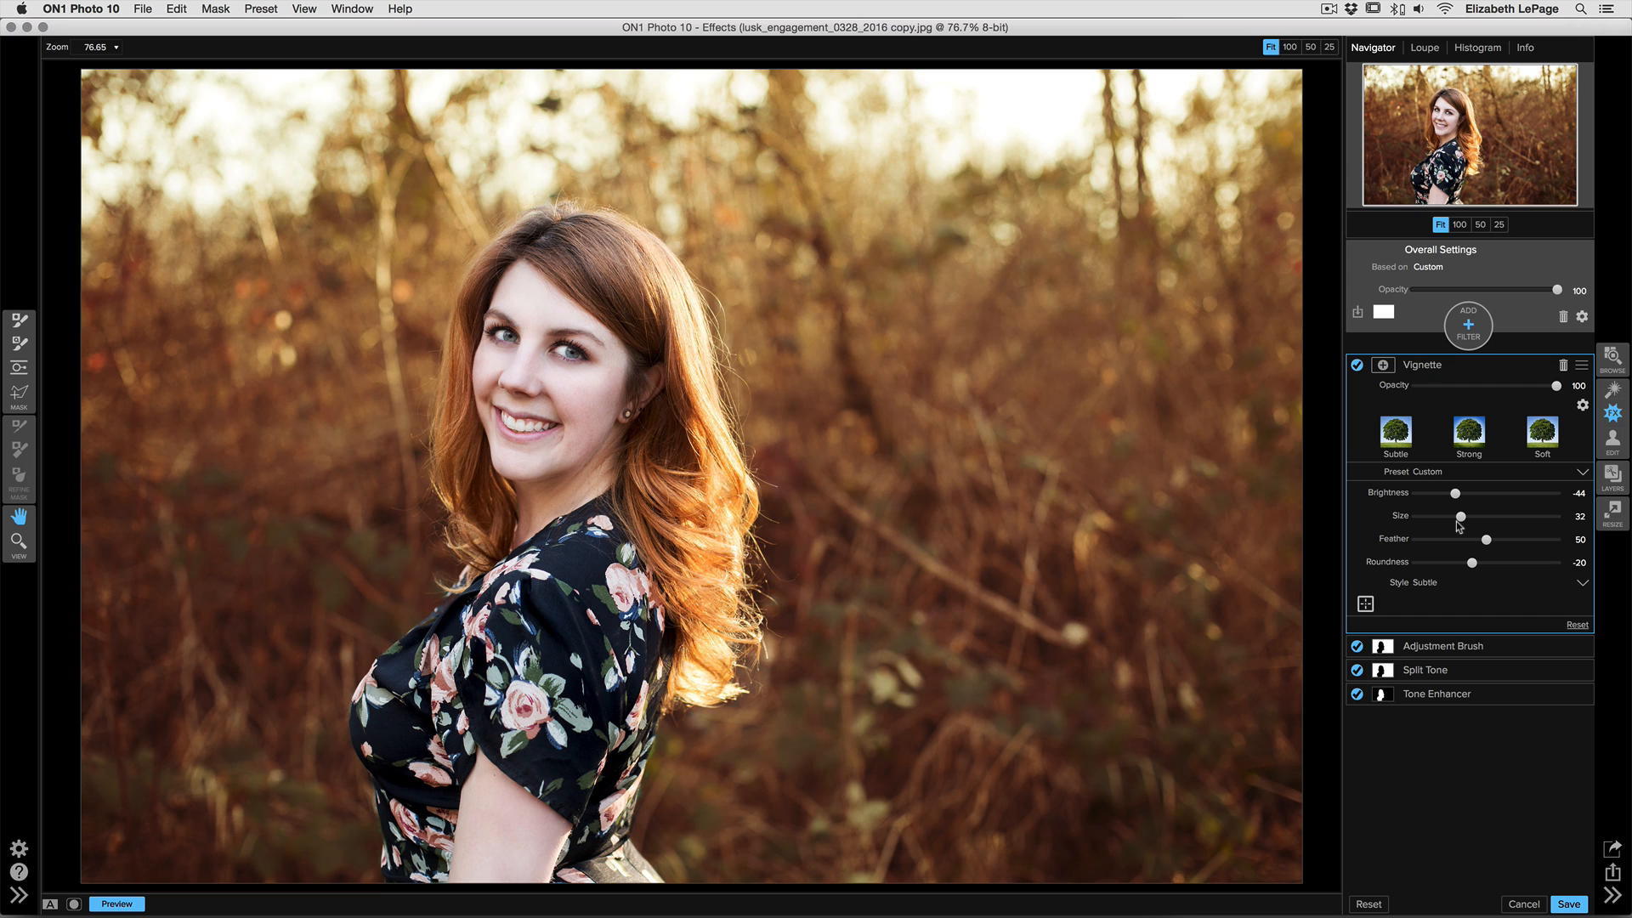
Add a Texturizer filter using the bokeh-010 texture from the Photographic category
click(1472, 338)
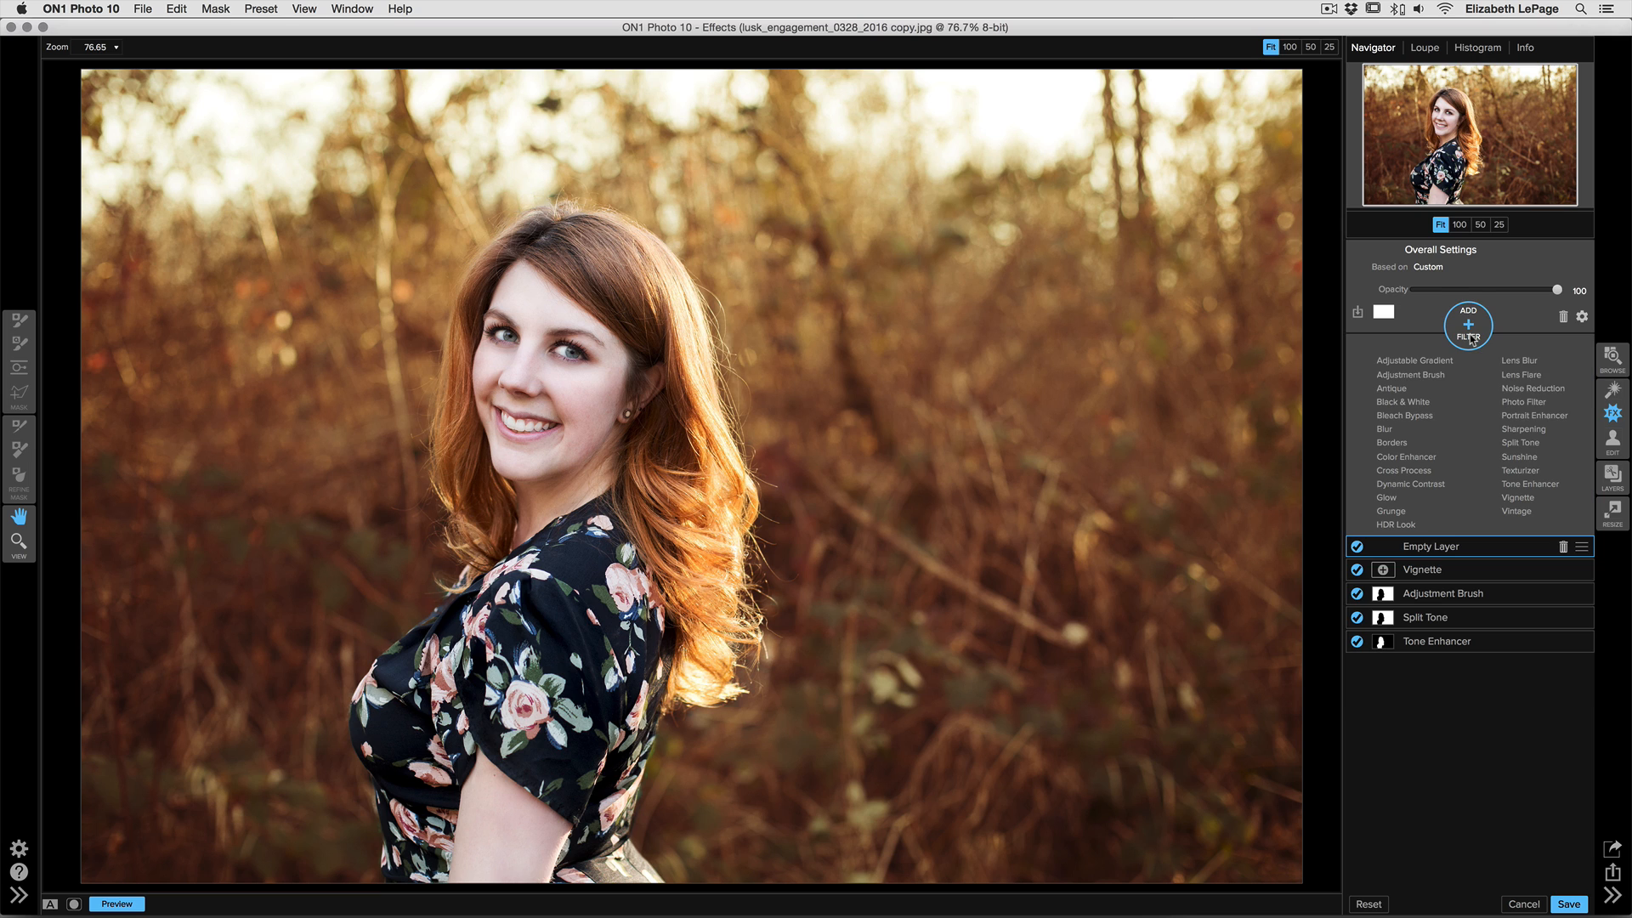
click(1523, 471)
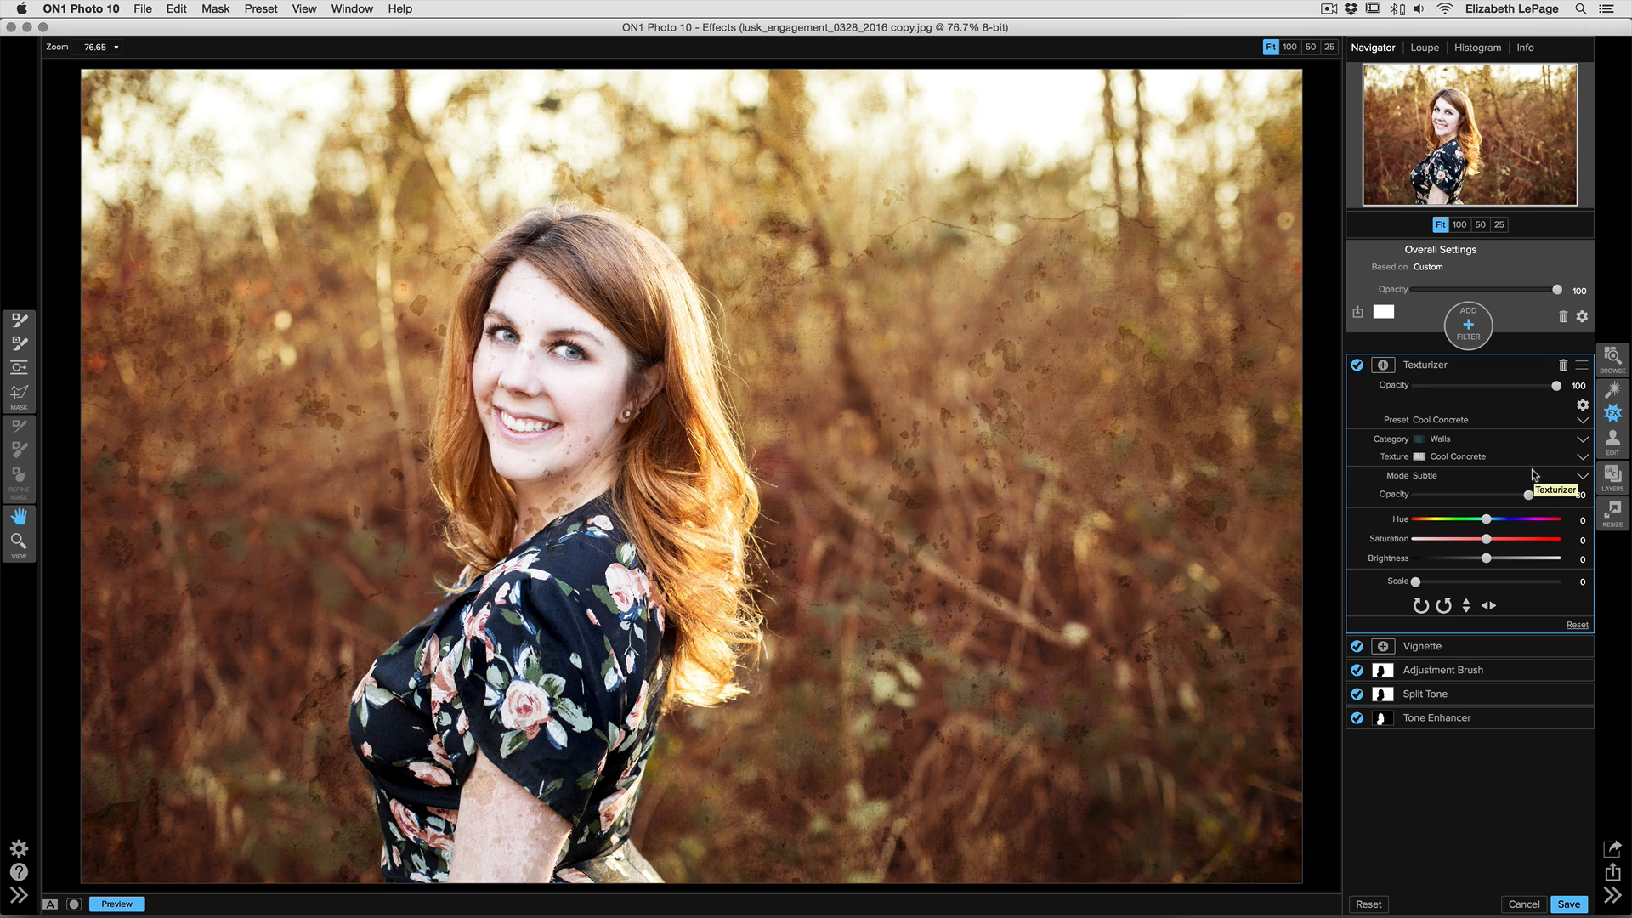
click(1439, 440)
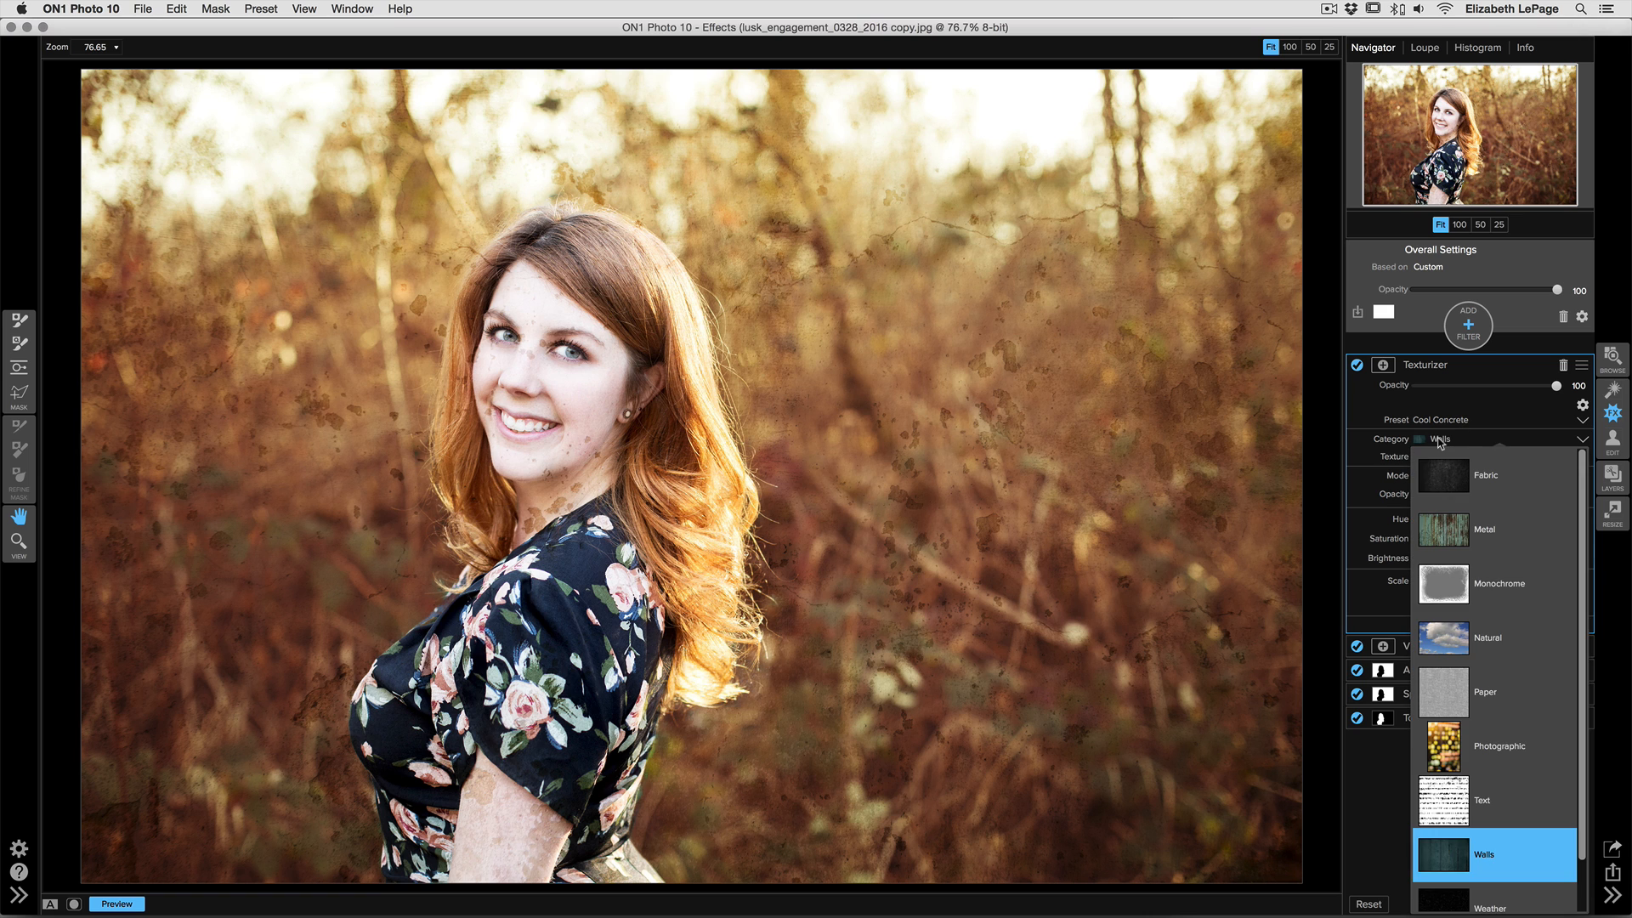
click(1498, 745)
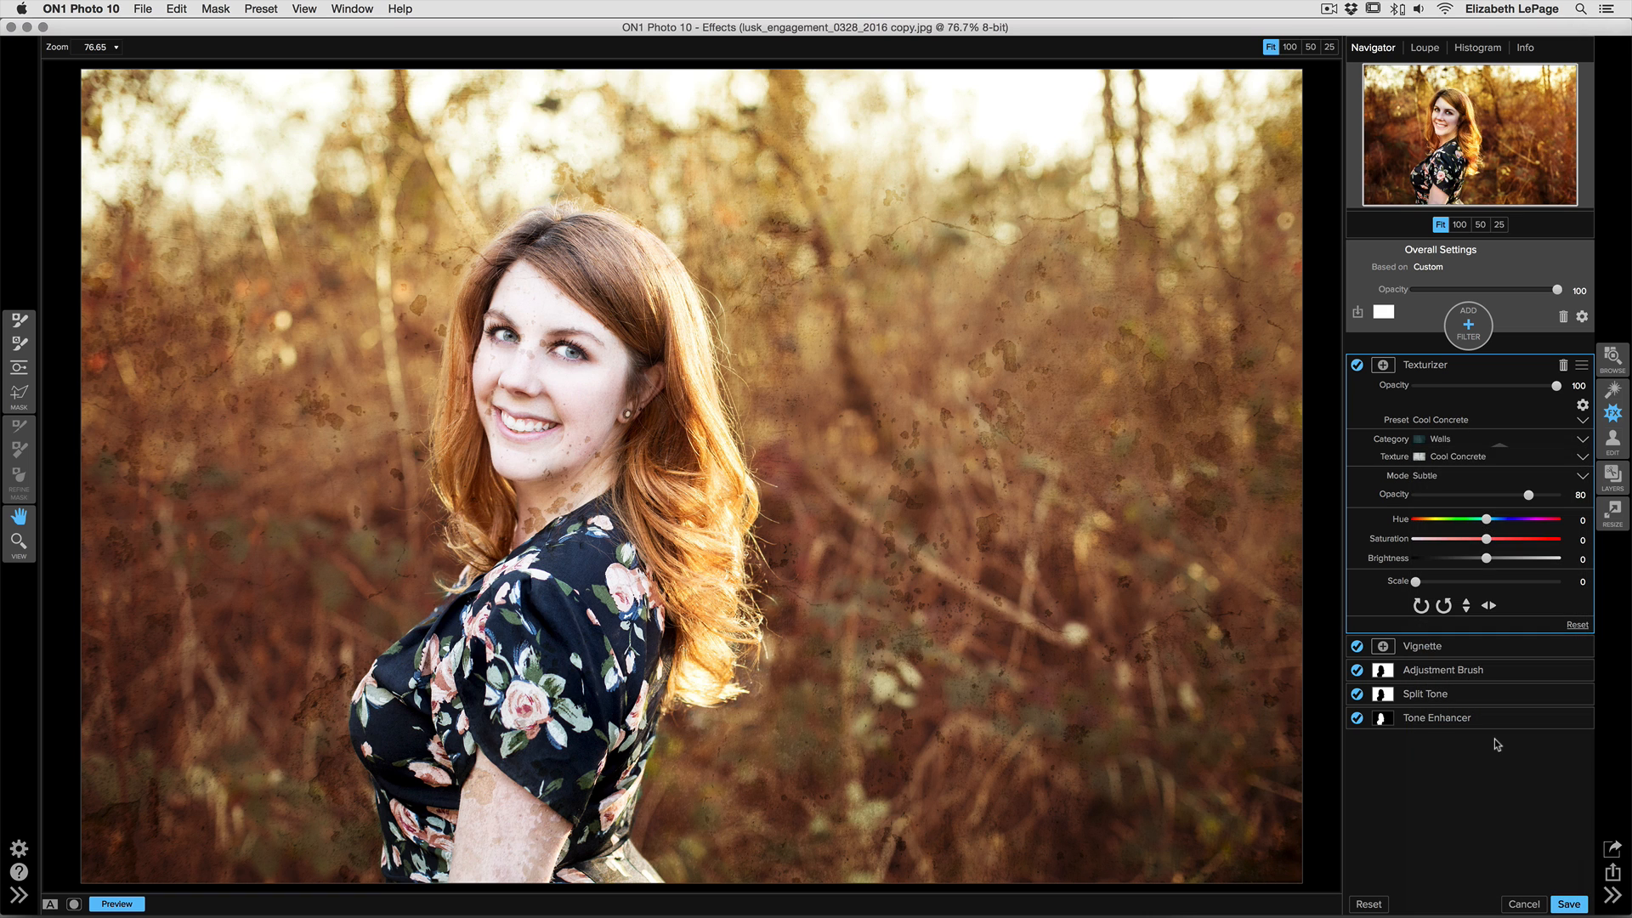
click(1438, 457)
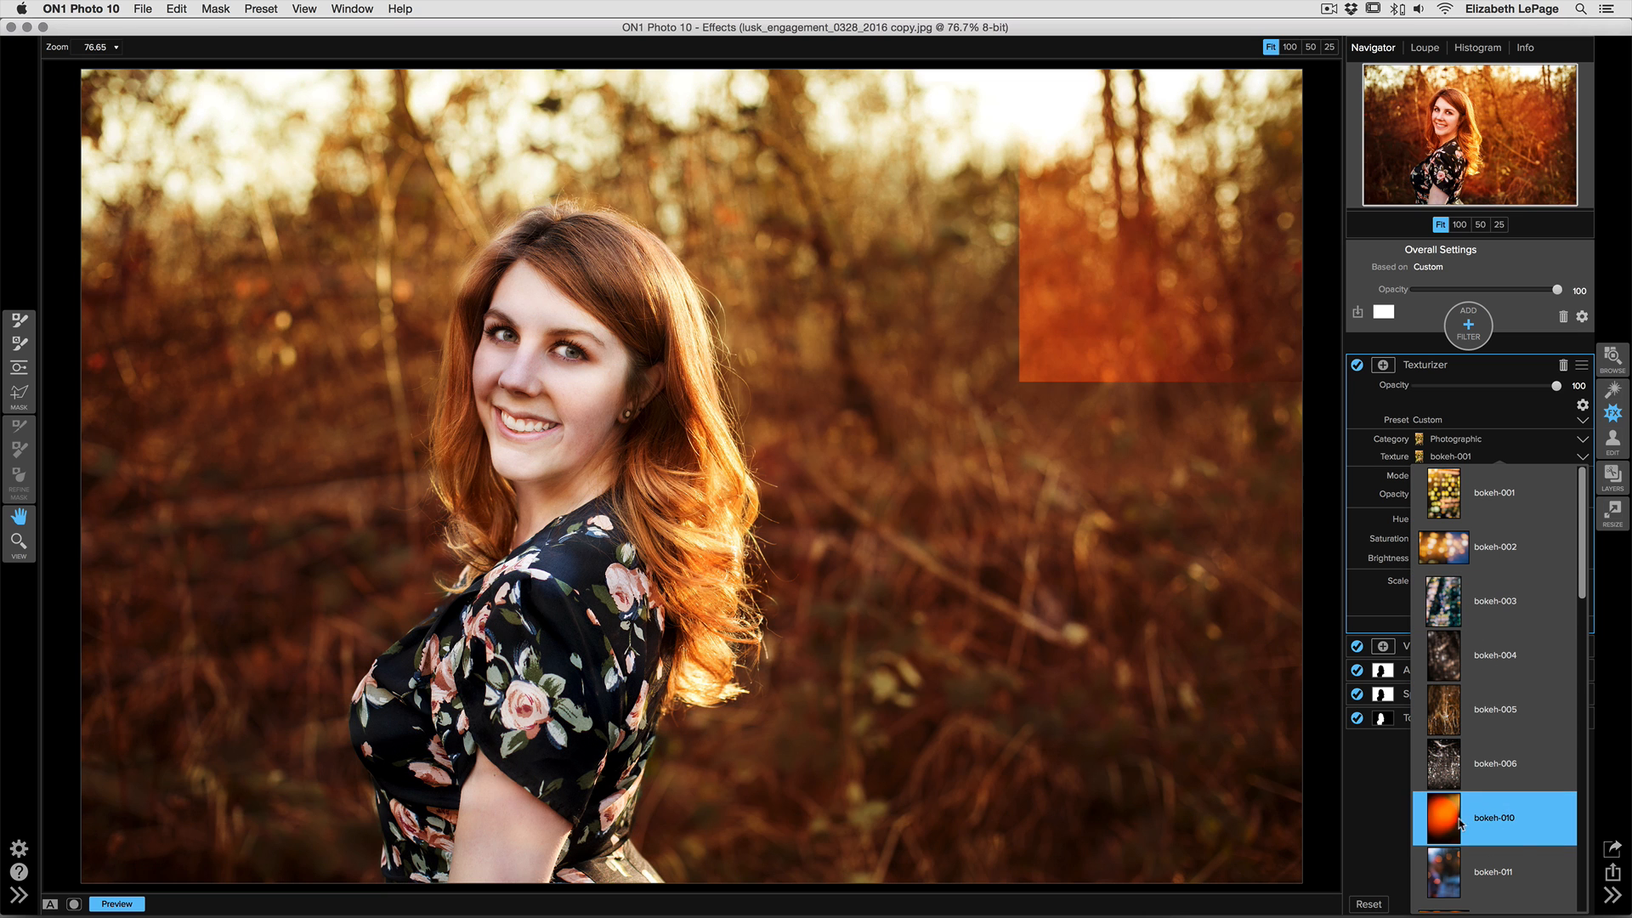
click(1508, 829)
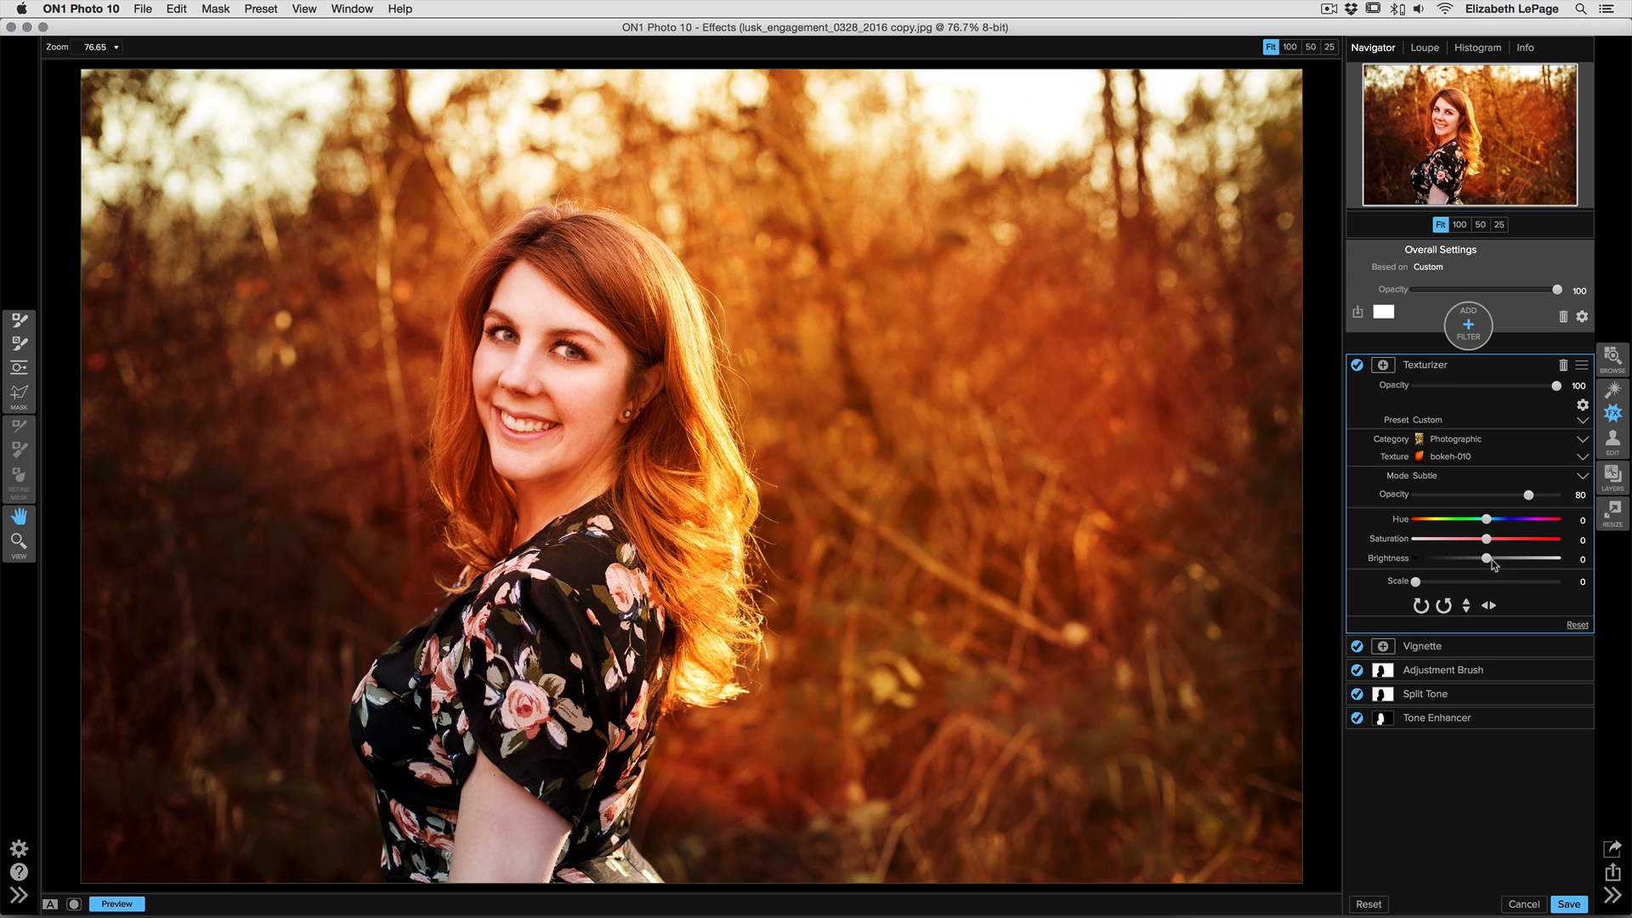
Set the Texturizer mode to Lighter, flip the bokeh texture vertically and set its scale to 11
click(1443, 478)
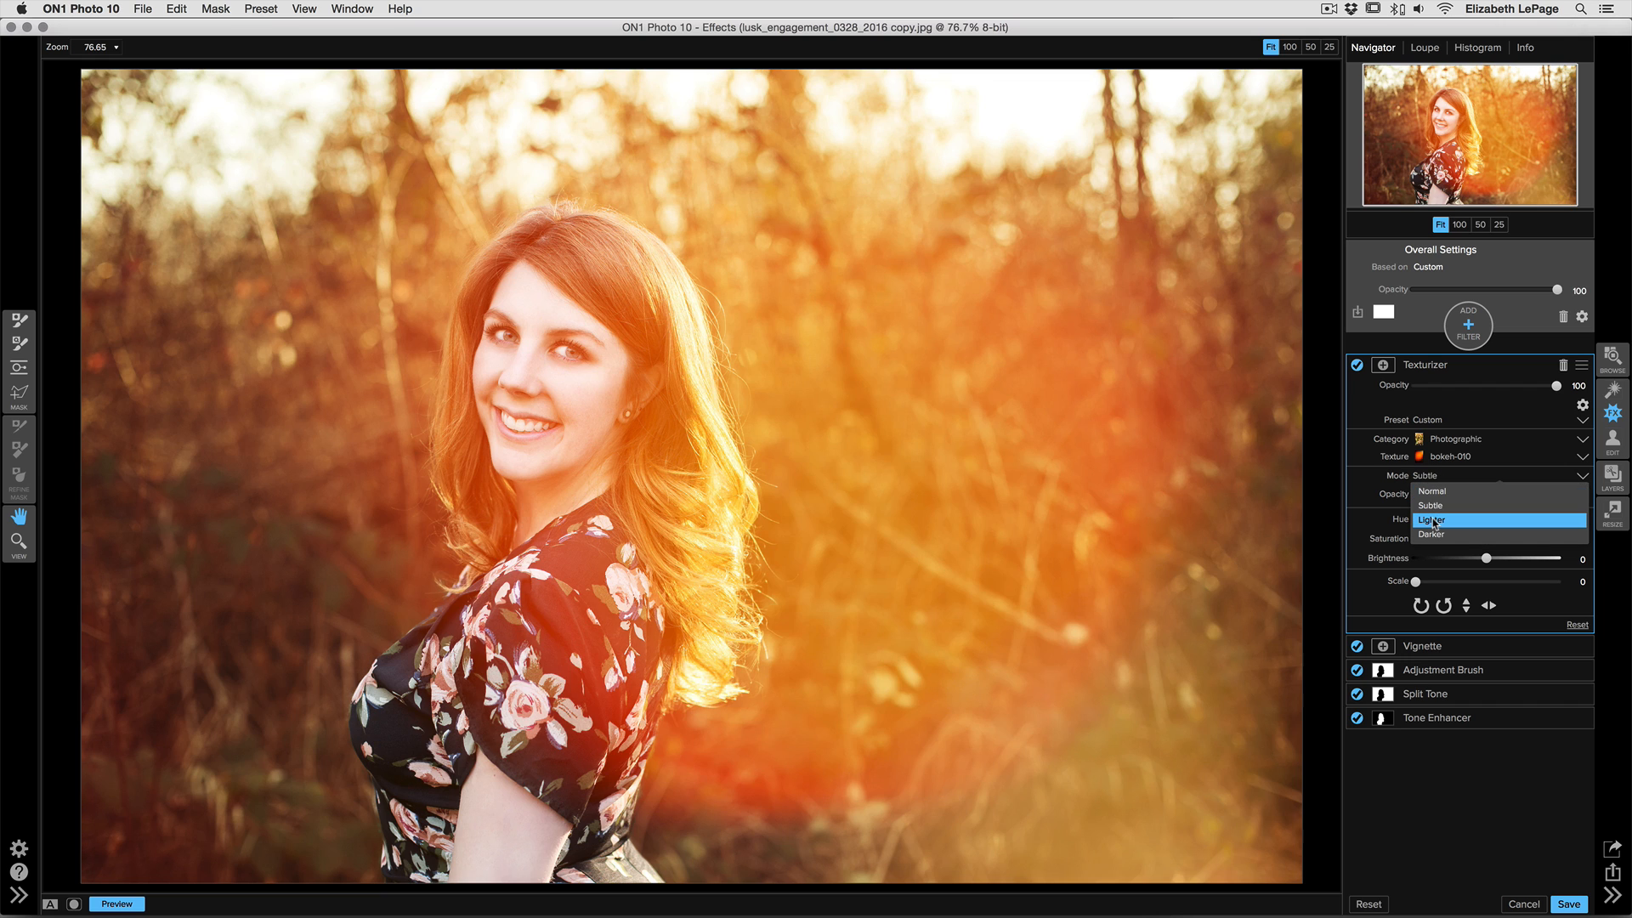
click(1434, 520)
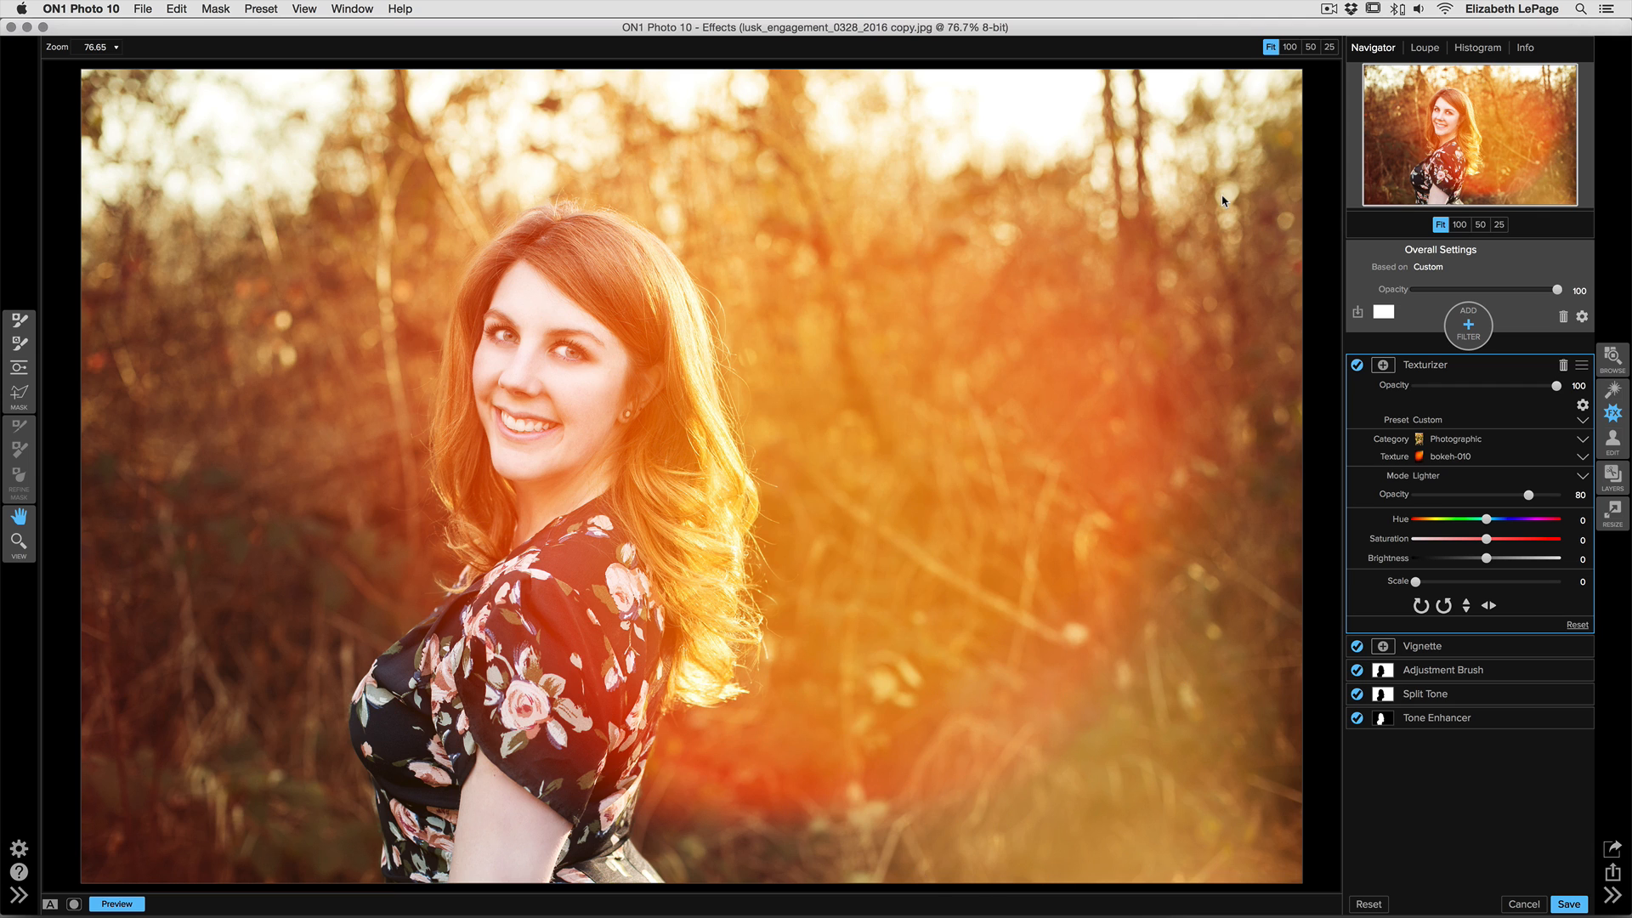
click(1471, 611)
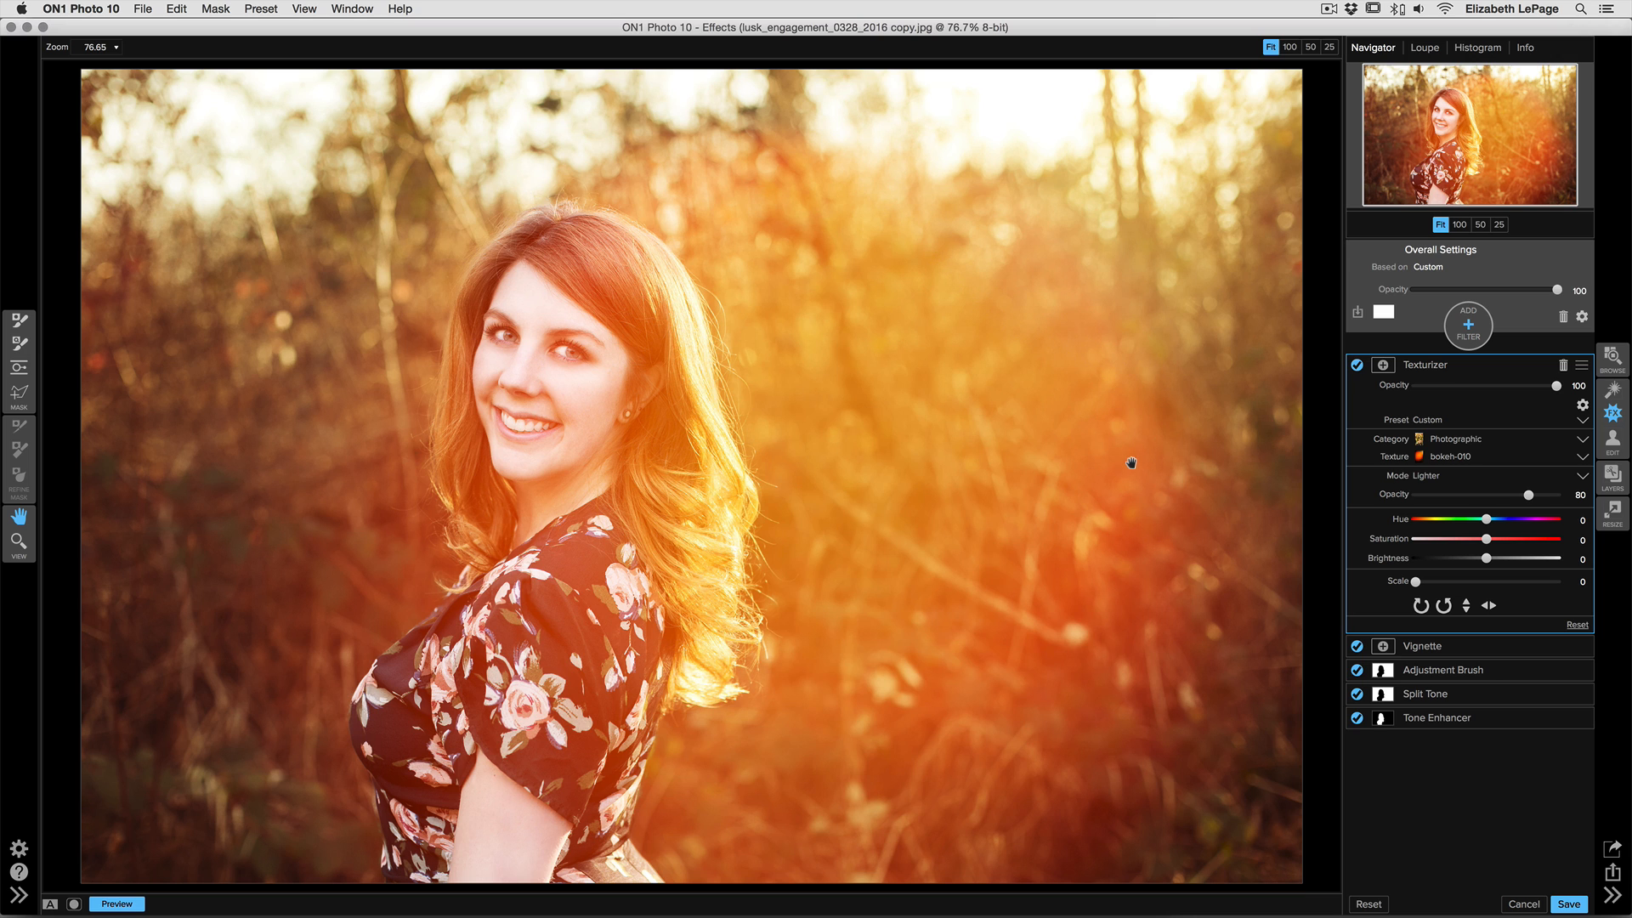
drag(1416, 582, 1430, 583)
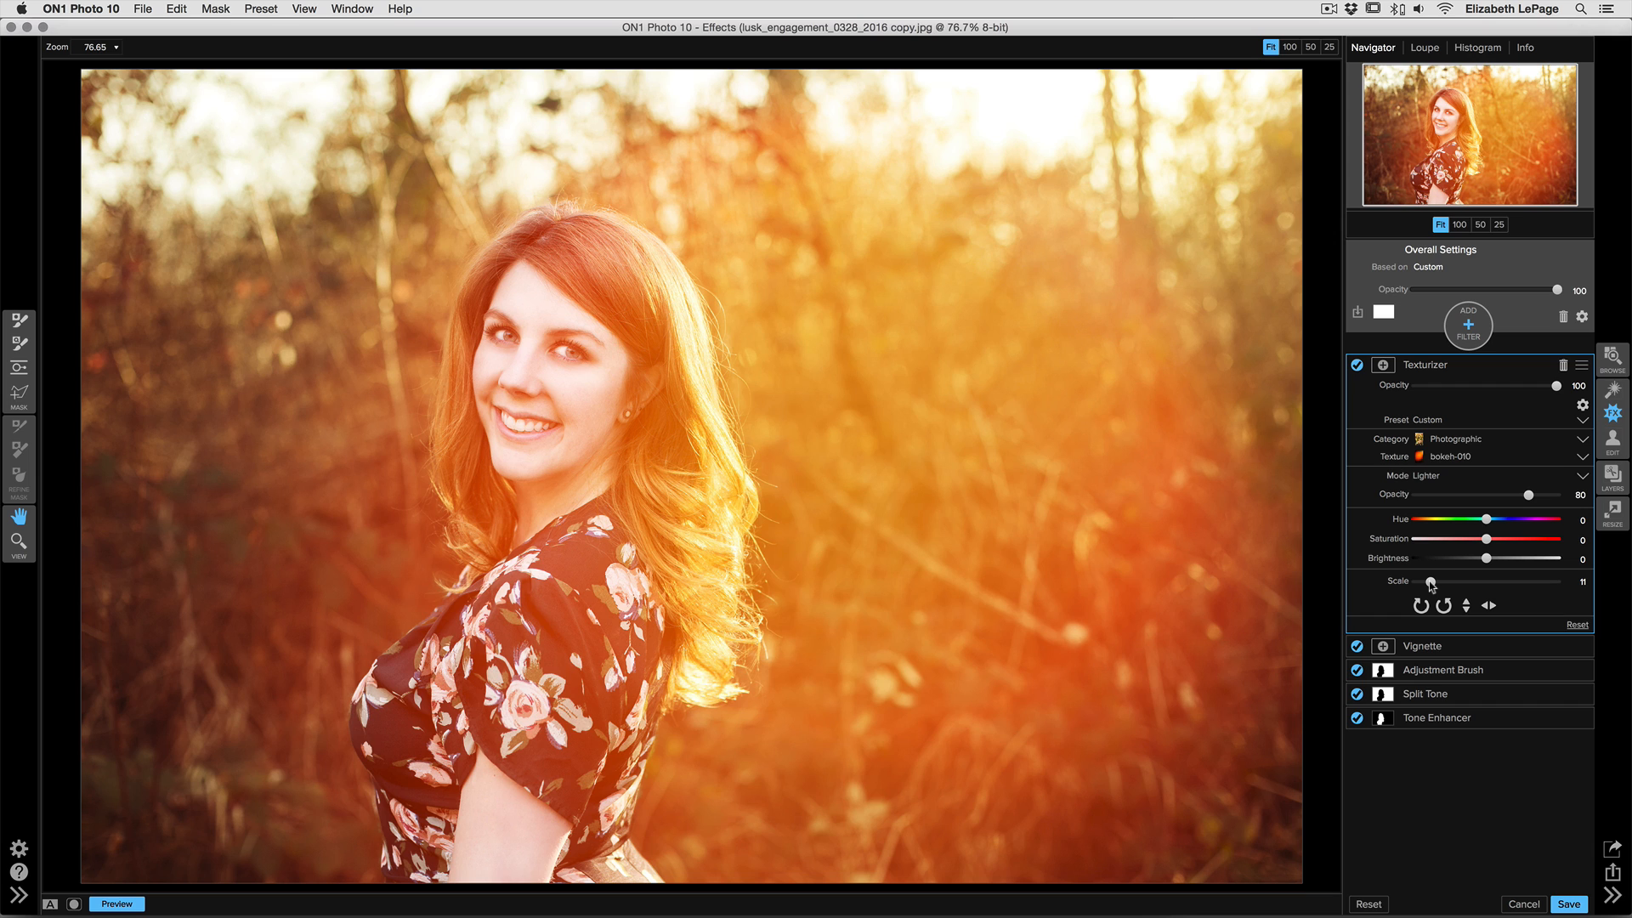
Mask the Texturizer with a linear gradient centred near the woman's forehead, rotated so the glow stays in the photo's upper-right area
click(17, 370)
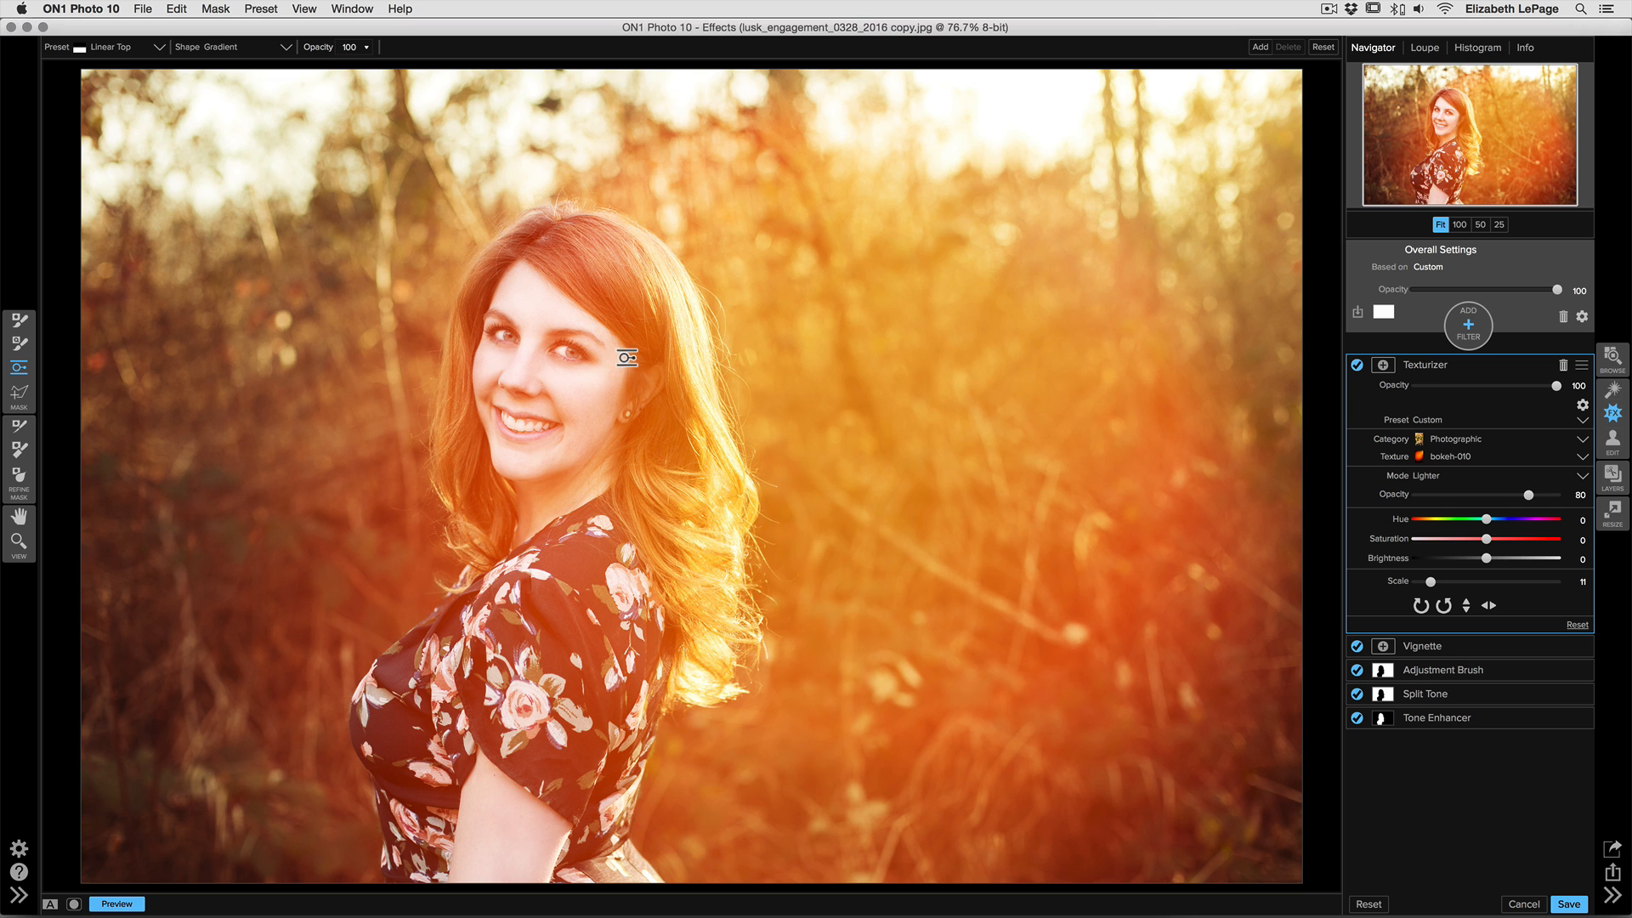
click(630, 348)
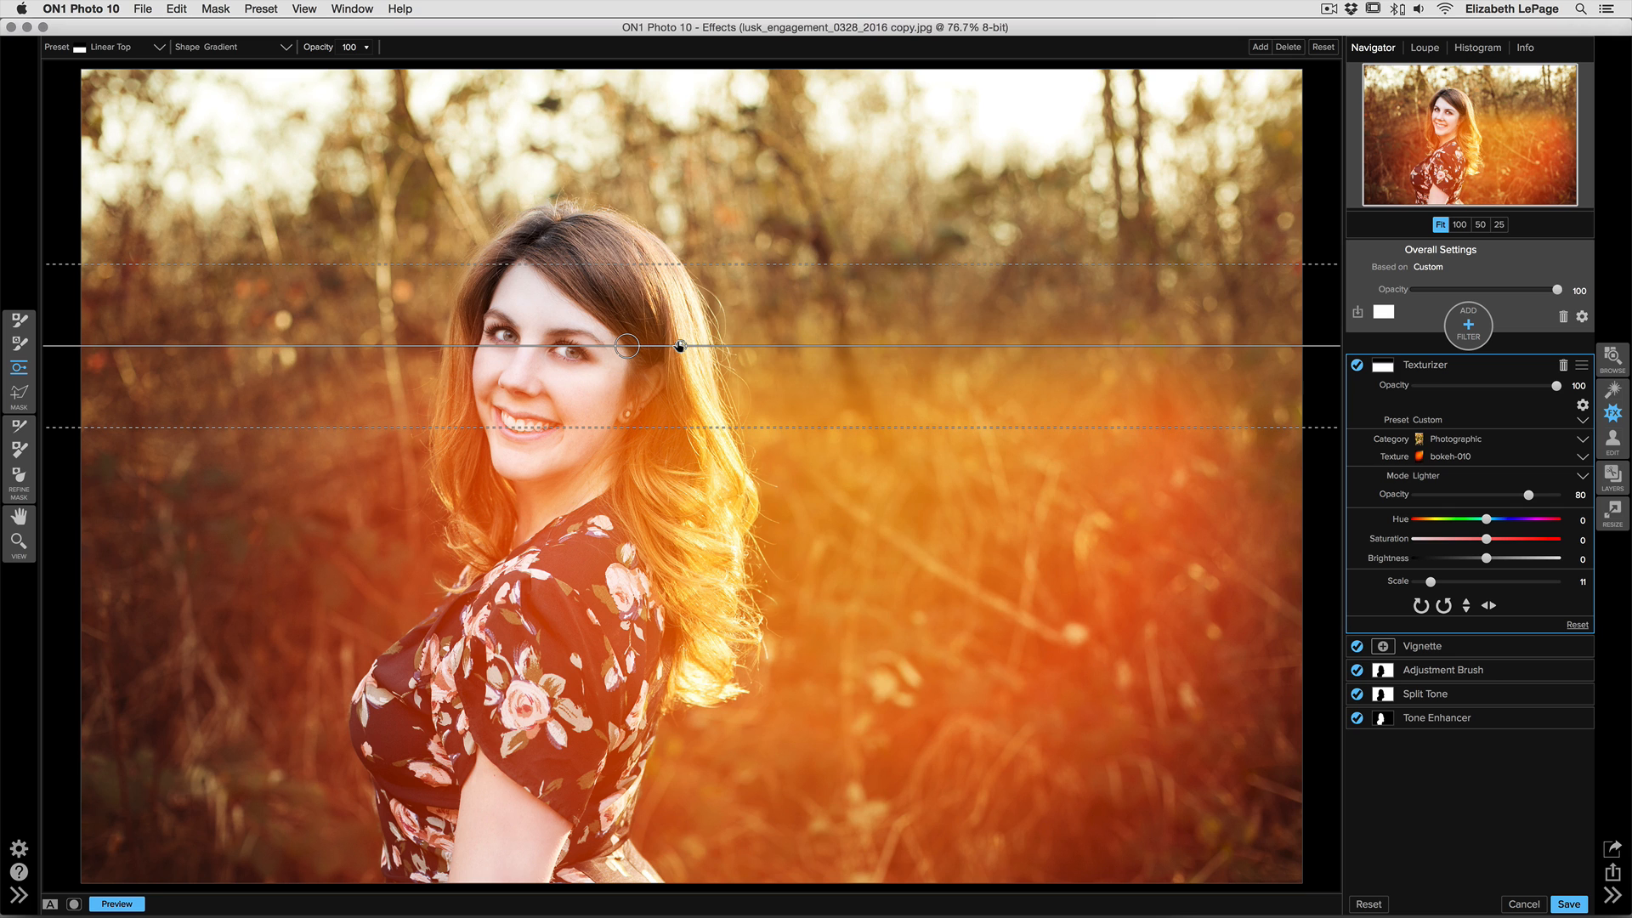
drag(680, 345, 525, 319)
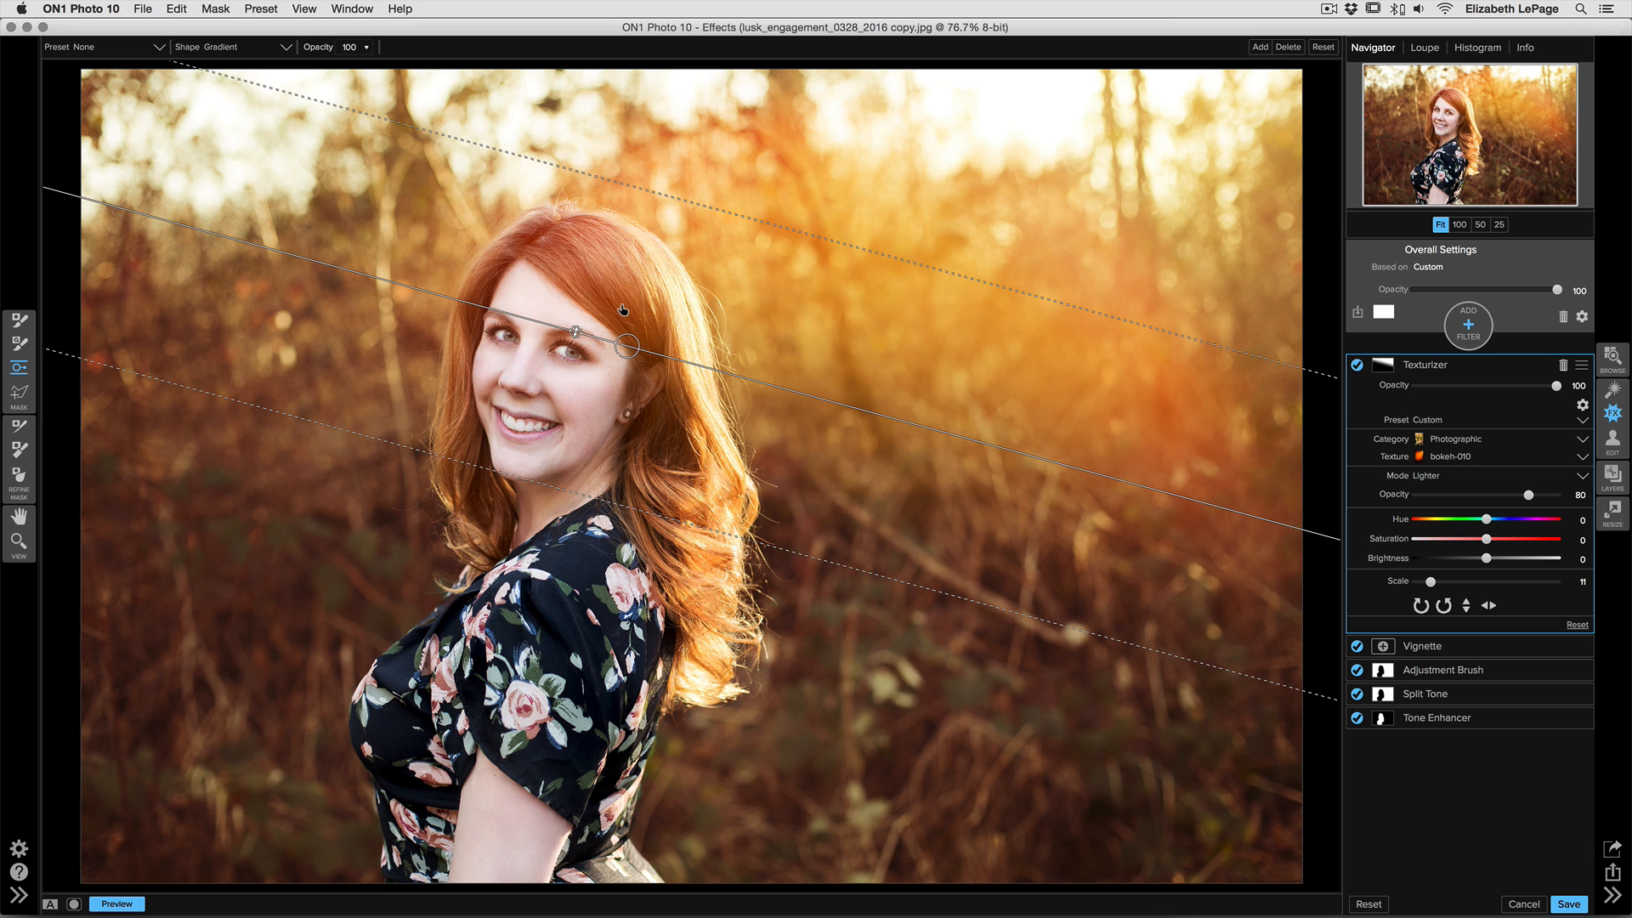
drag(627, 346, 626, 312)
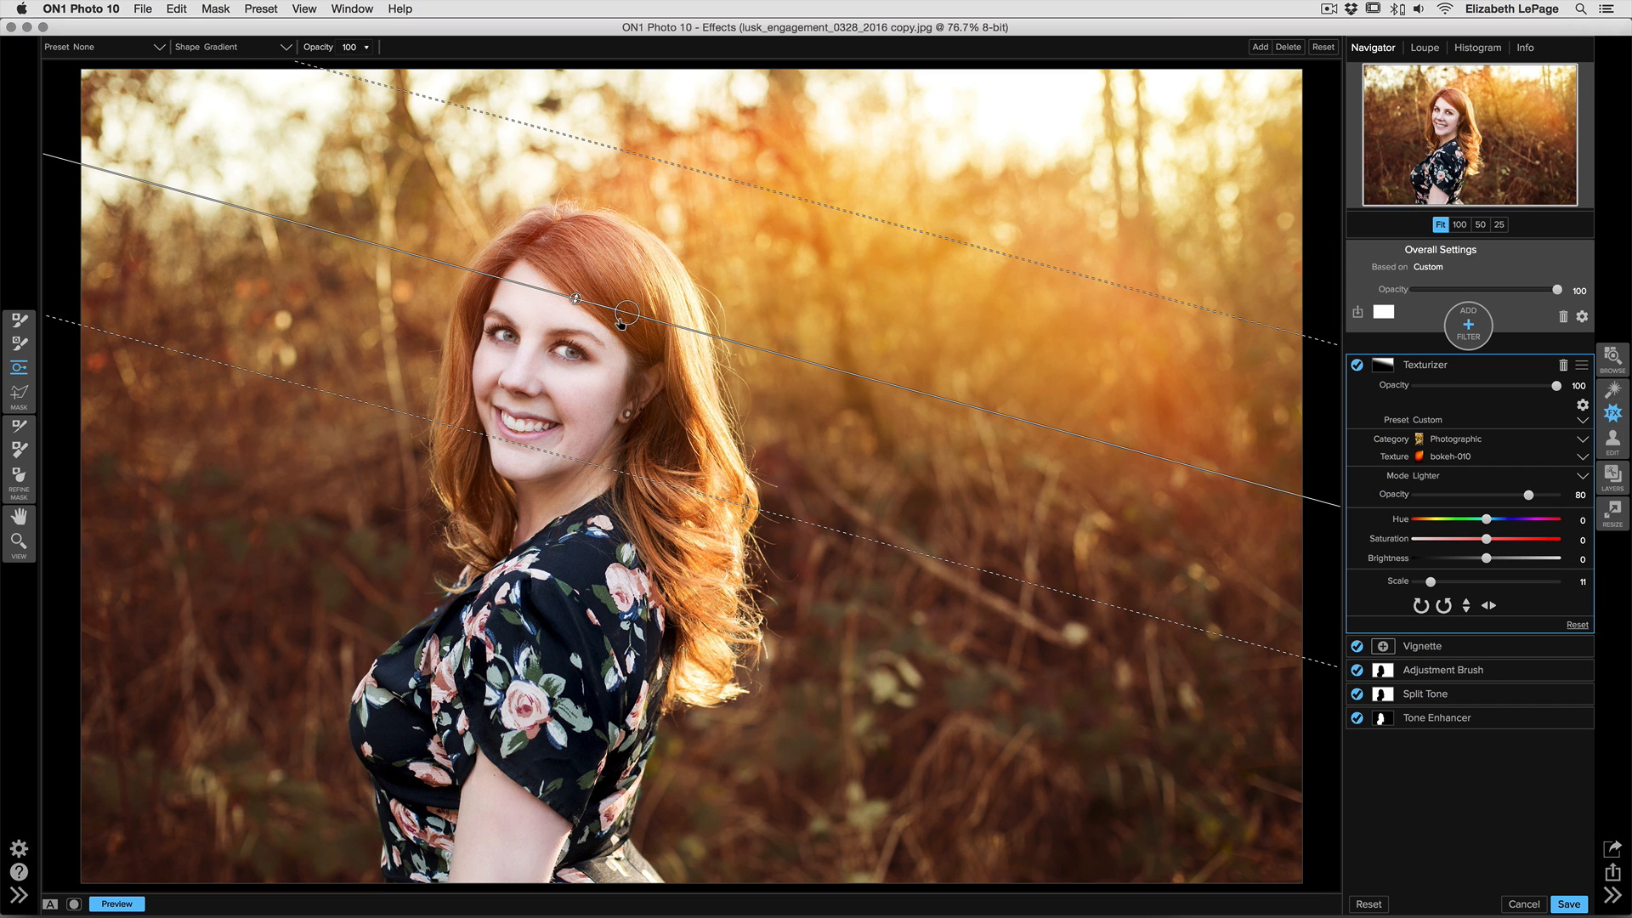
drag(620, 323, 623, 326)
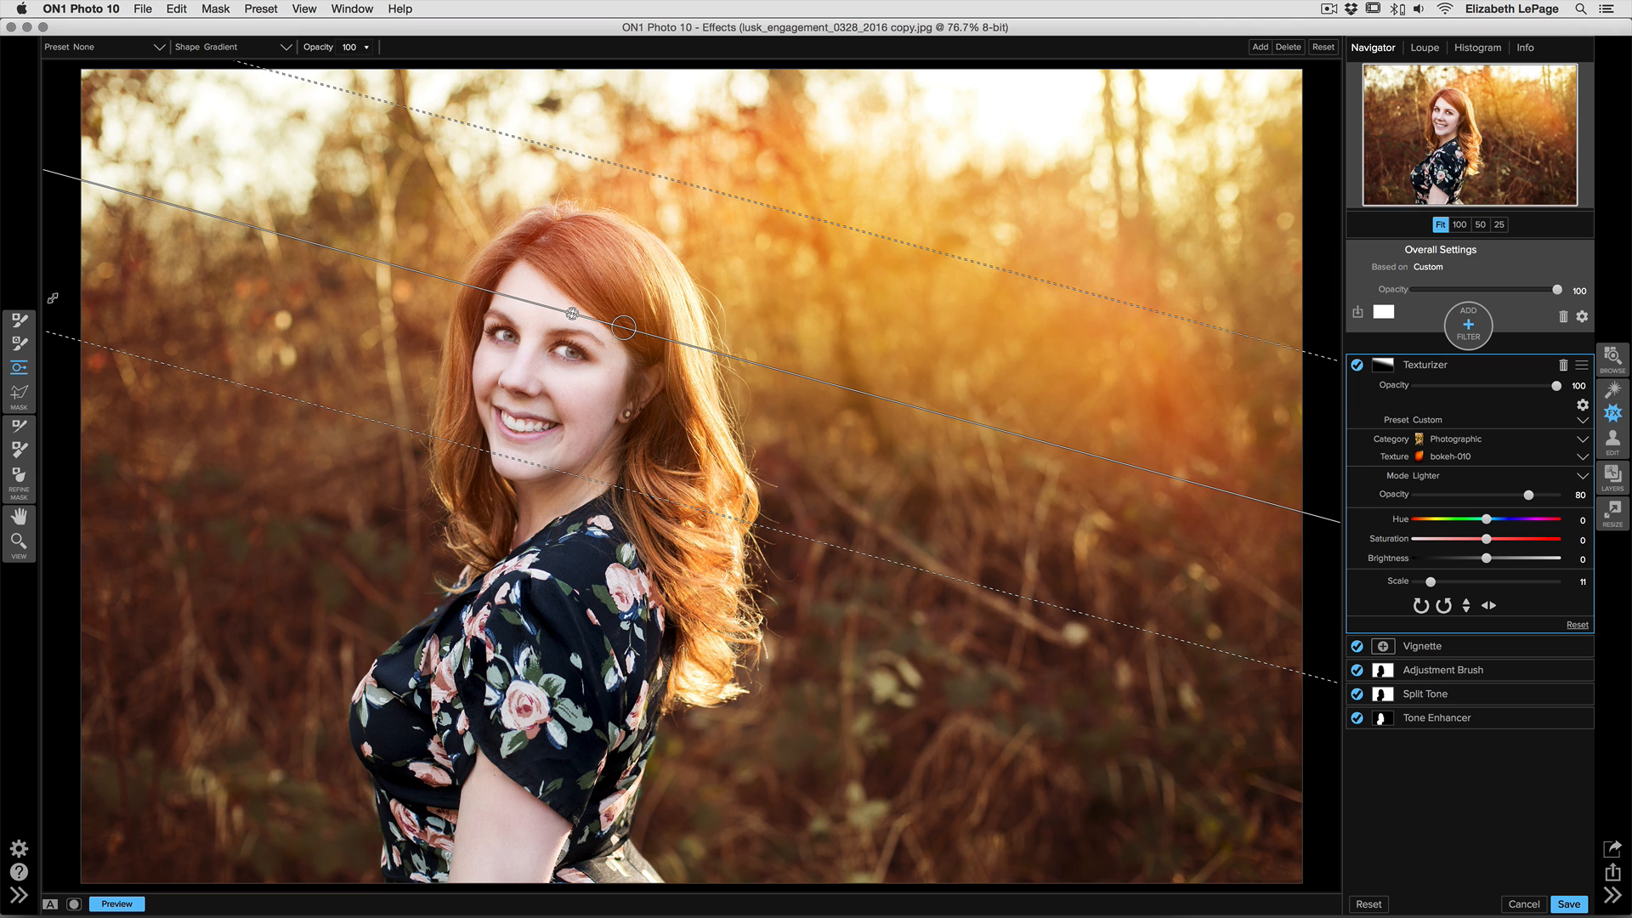
Paint the texture out of the woman's face and hair with a size 500 brush, Perfect Brush off, and compare with the original
click(18, 323)
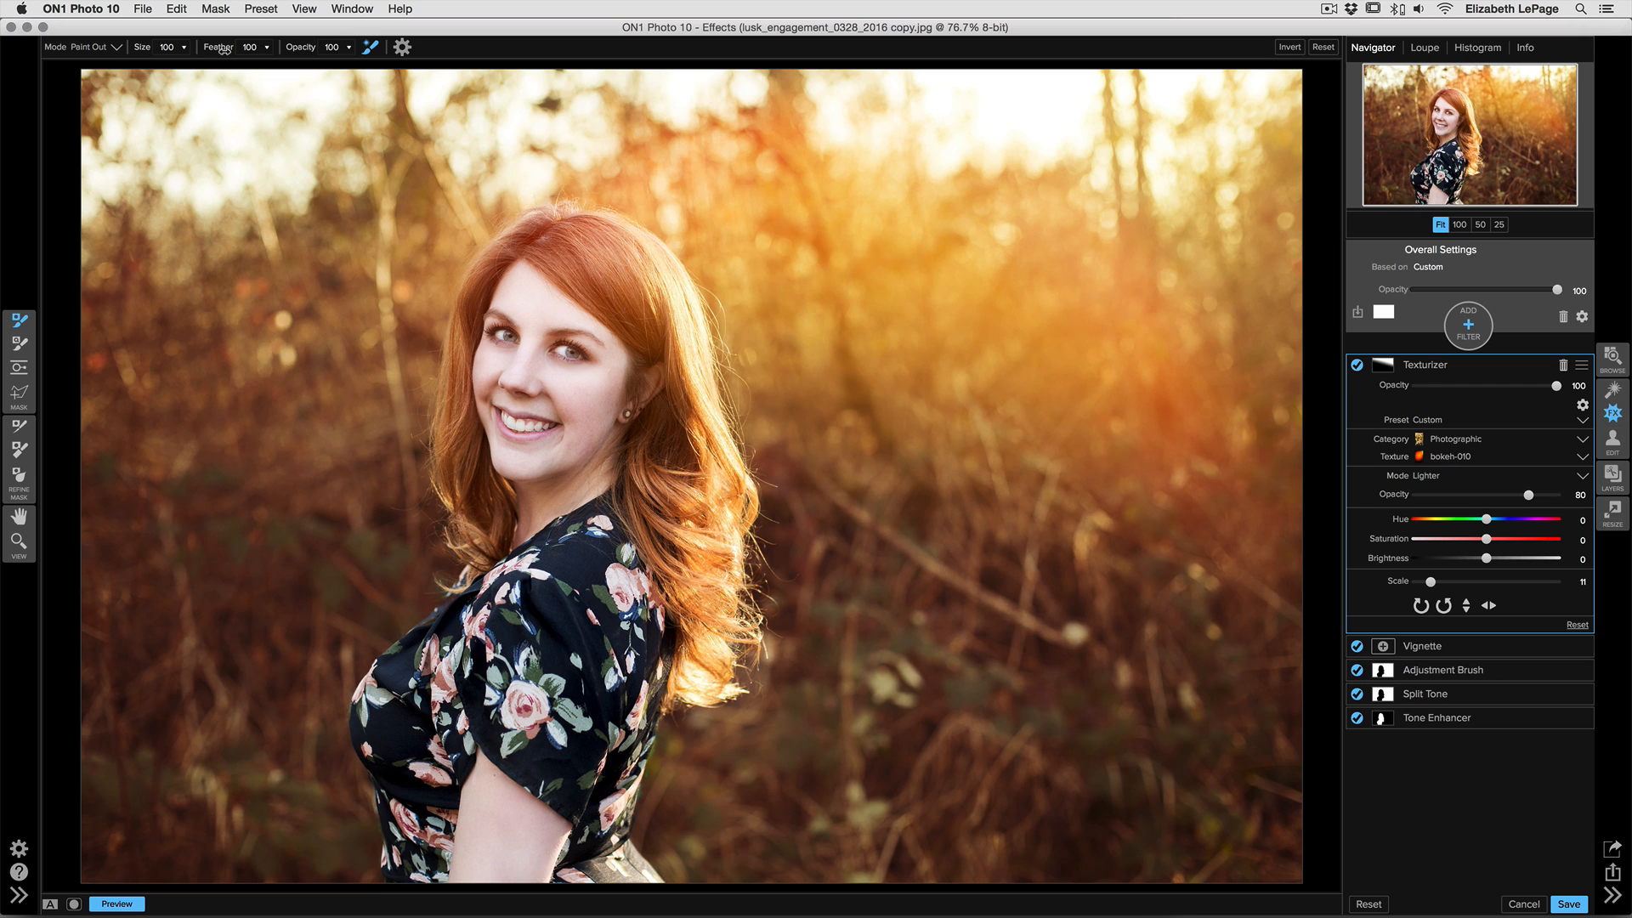
click(370, 49)
key(bracketright)
key(bracketright)
key(bracketright)
key(bracketright)
key(bracketright)
key(bracketright)
key(bracketright)
key(bracketright)
key(bracketright)
mouse_move(527, 352)
mouse_down()
mouse_move(561, 297)
mouse_move(600, 299)
mouse_move(632, 359)
mouse_up()
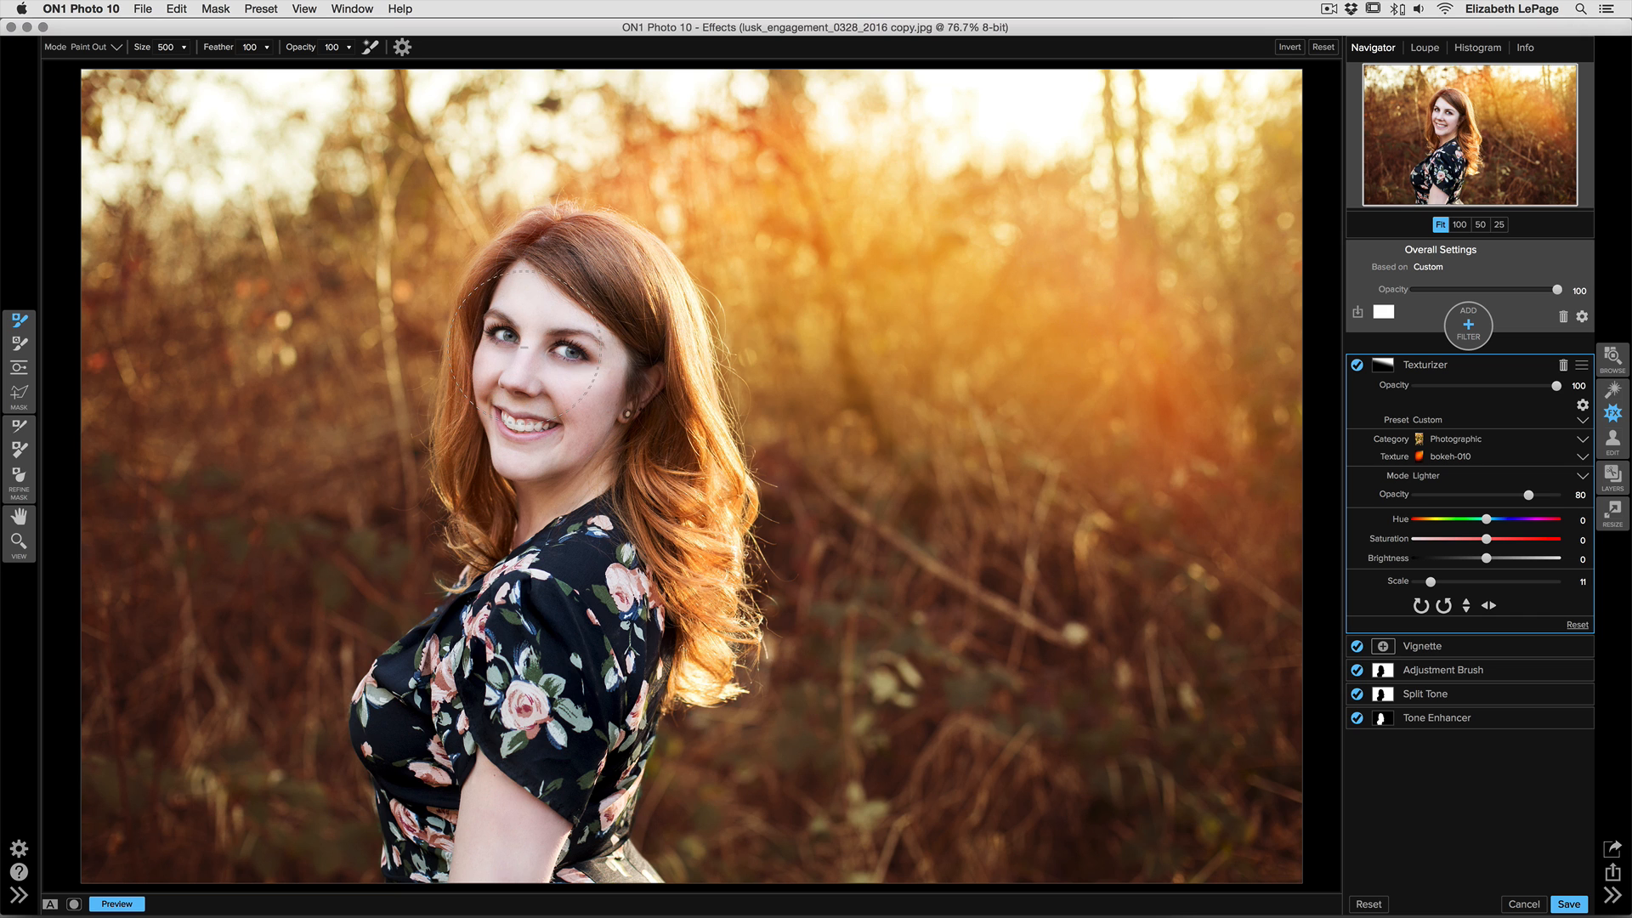
mouse_move(522, 358)
mouse_down()
mouse_move(533, 311)
mouse_move(574, 281)
mouse_move(620, 317)
mouse_move(634, 366)
mouse_up()
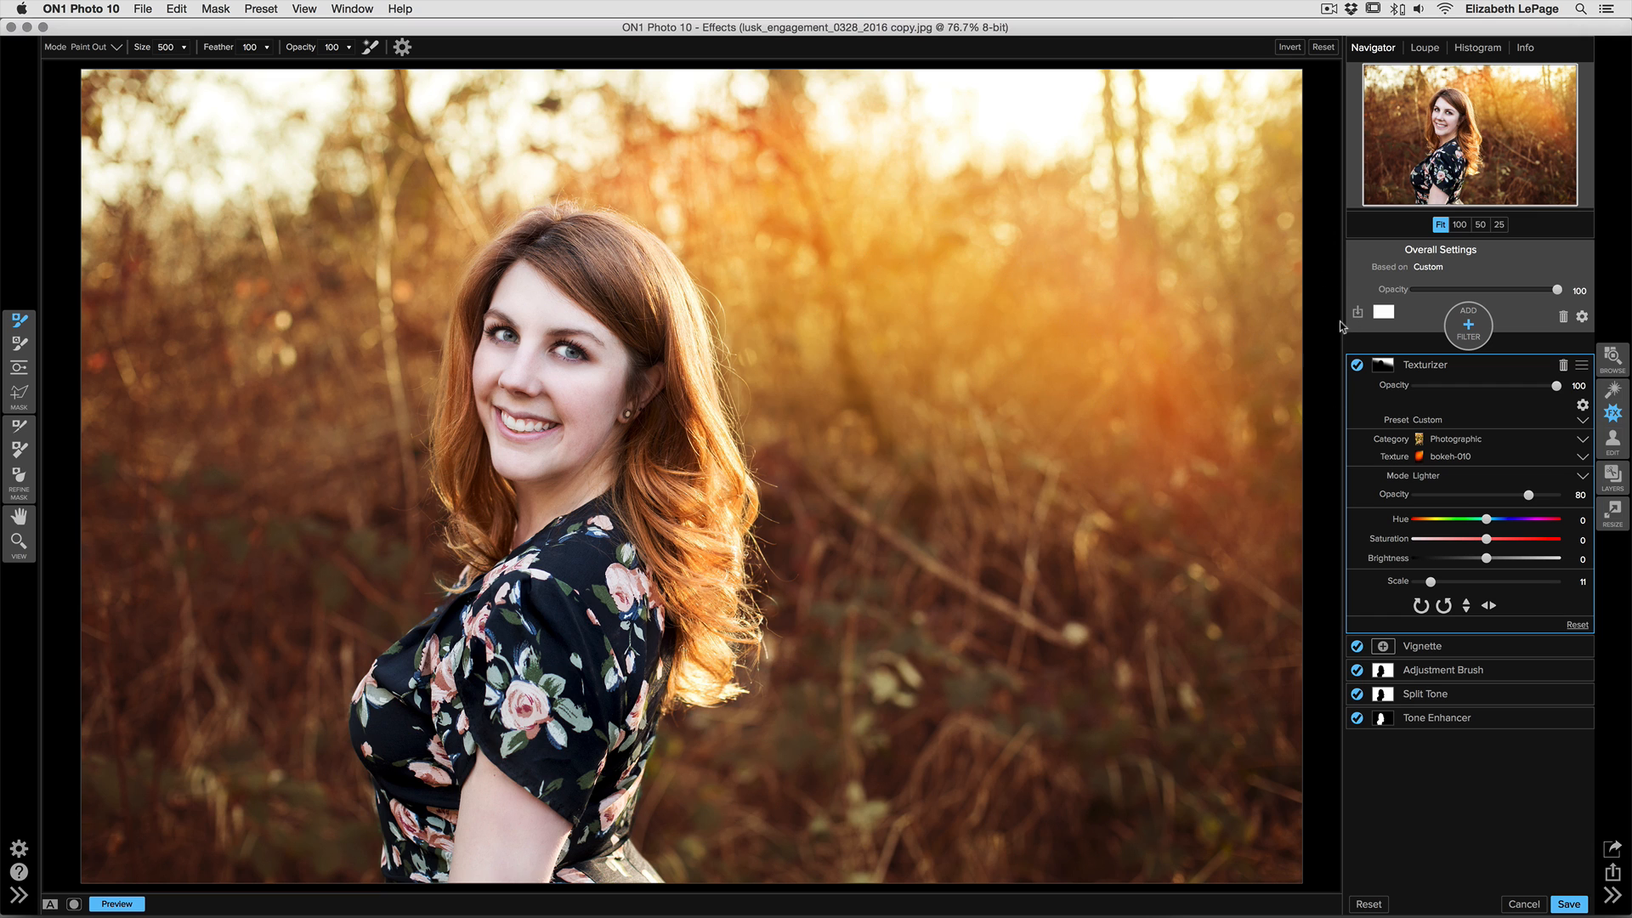
key(super+p)
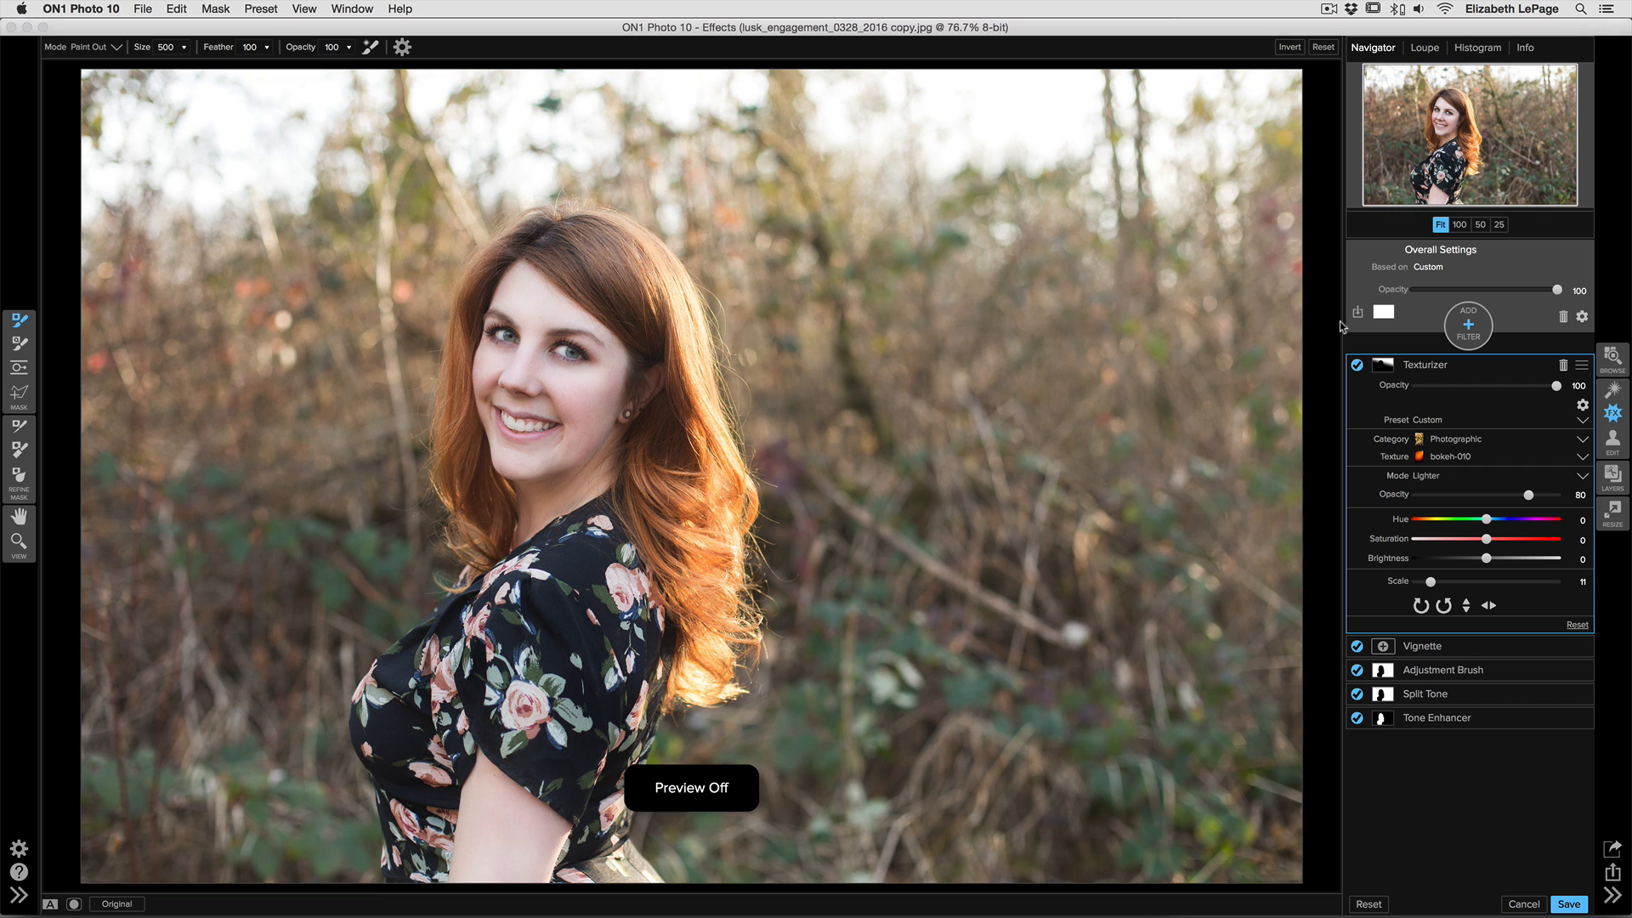
key(super+p)
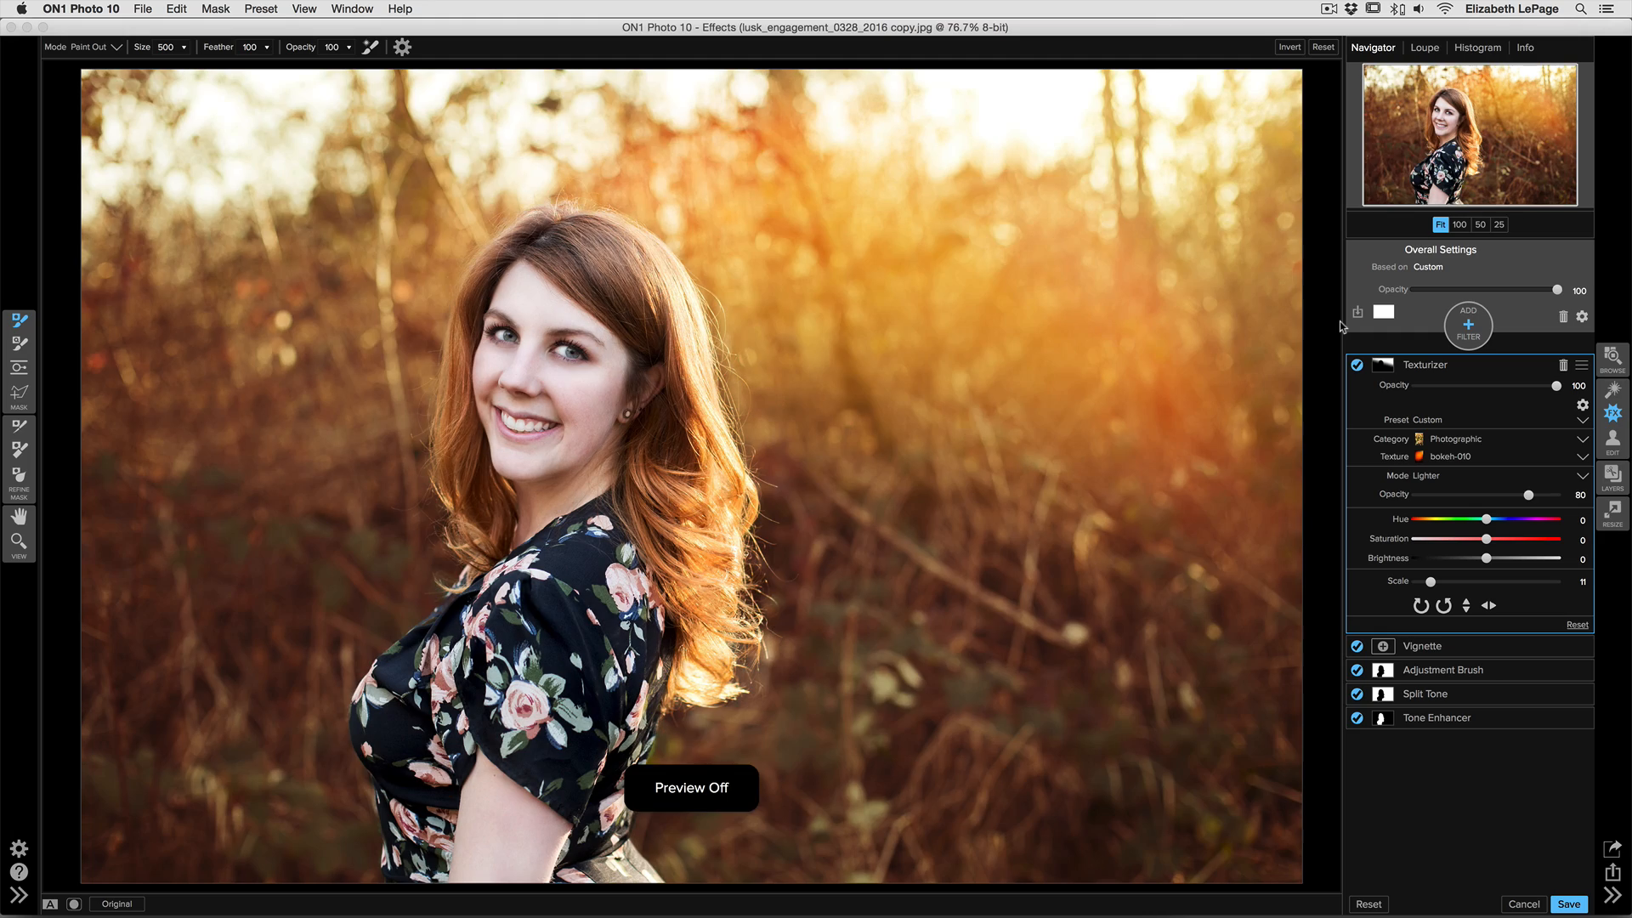